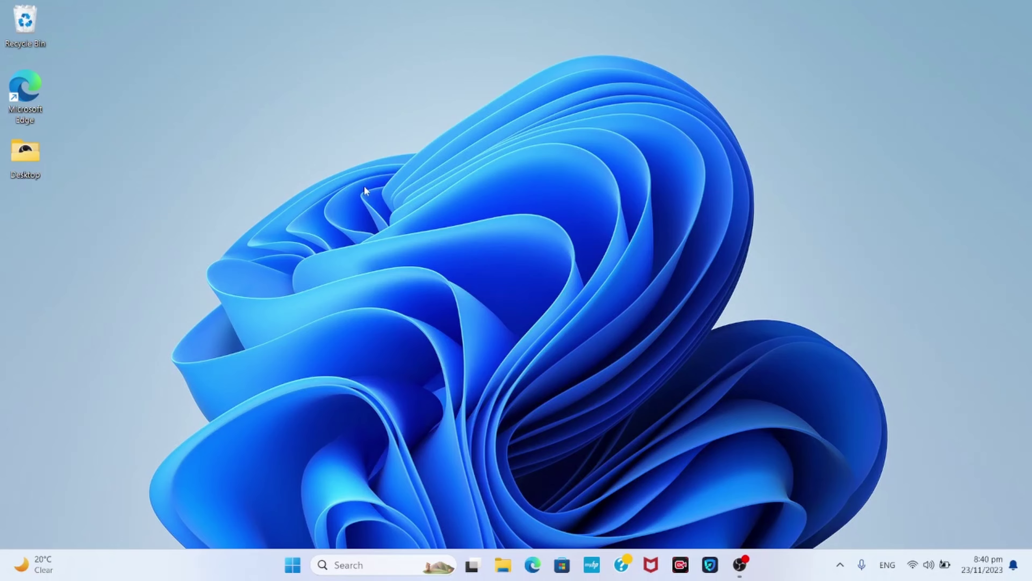
- Open Microsoft Edge and search the web for "itop screen recorder"
double_click(20, 109)
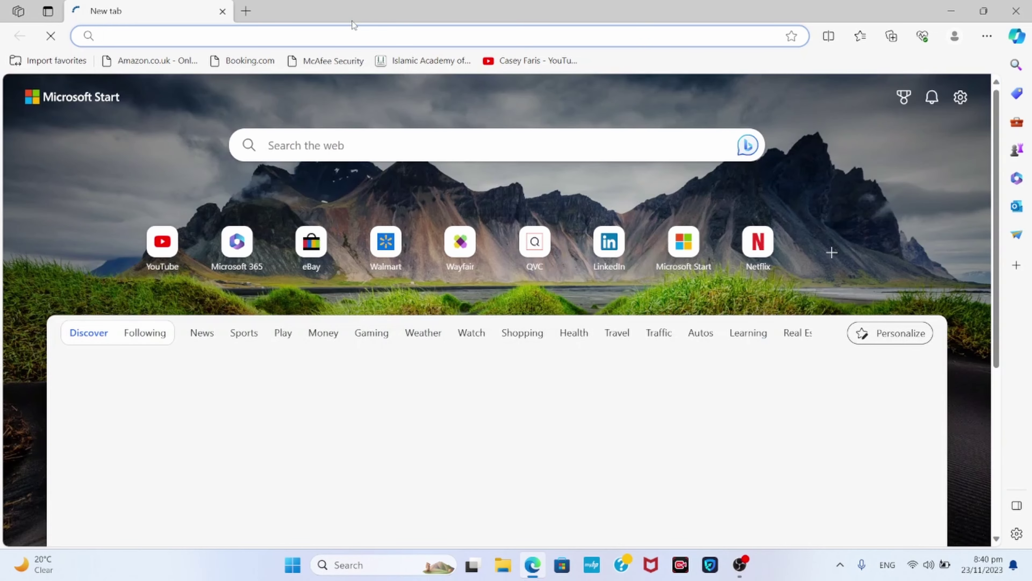
click(358, 142)
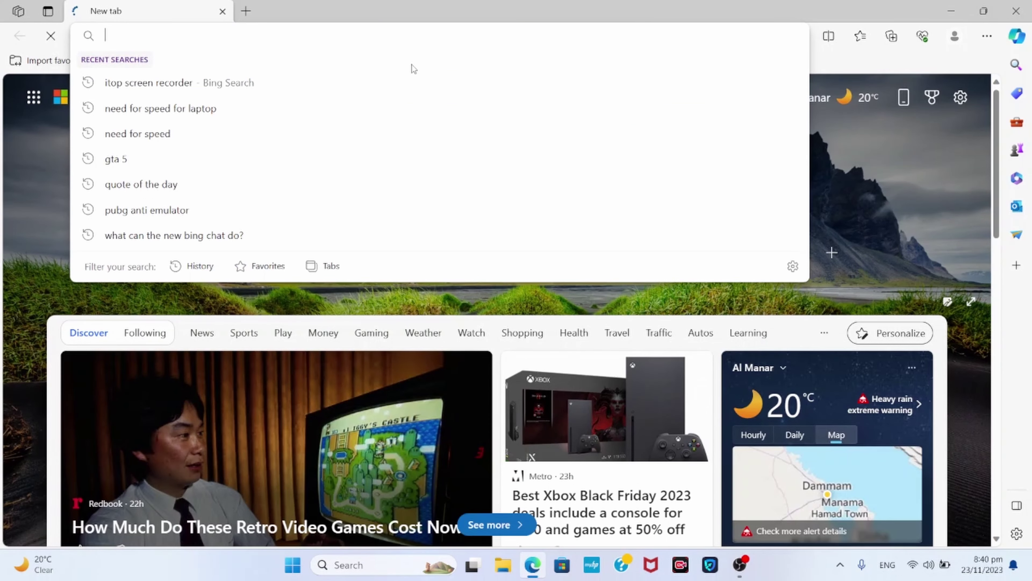
text(itop)
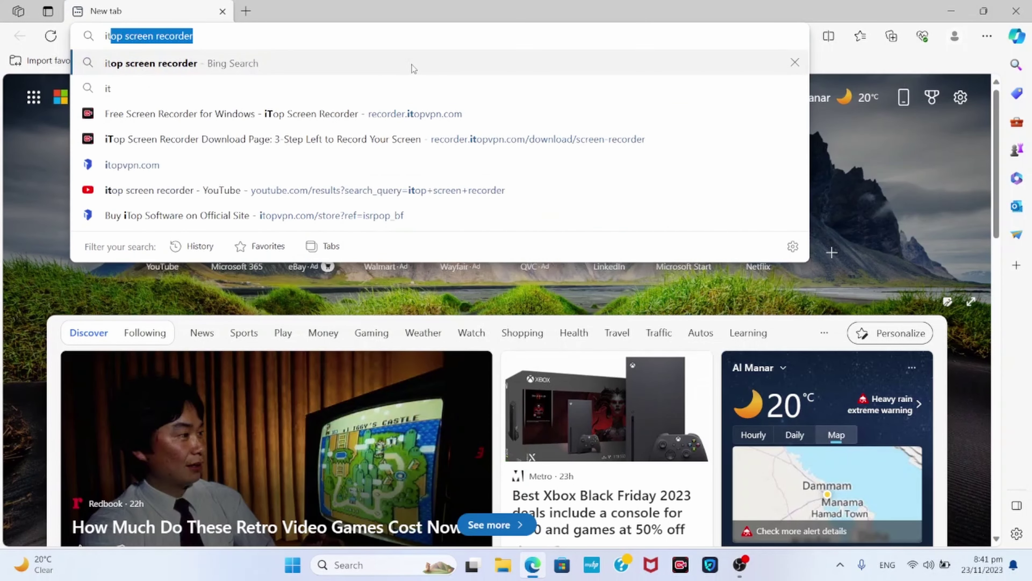
text( scre)
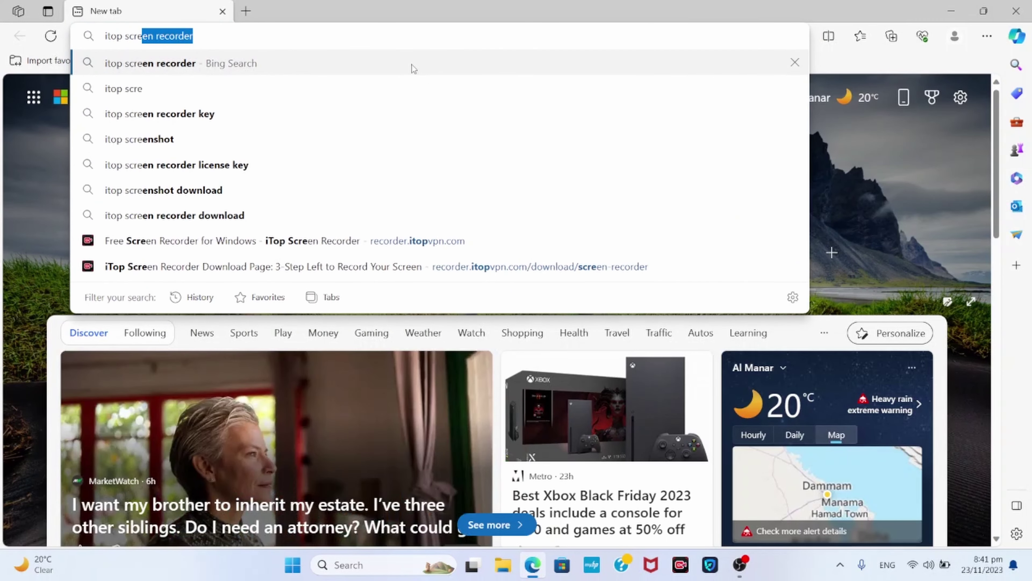
text(en recorder)
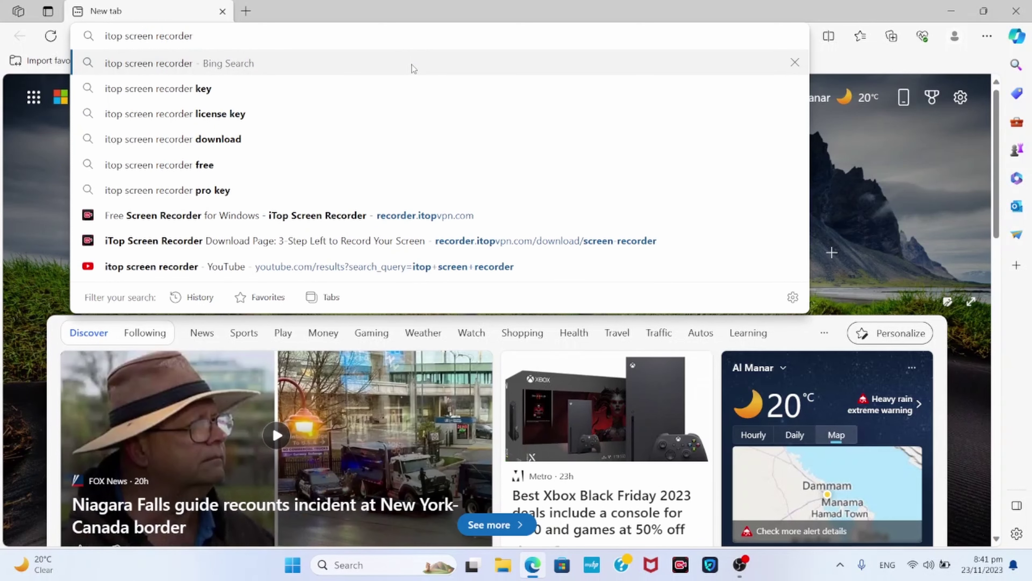
key(Return)
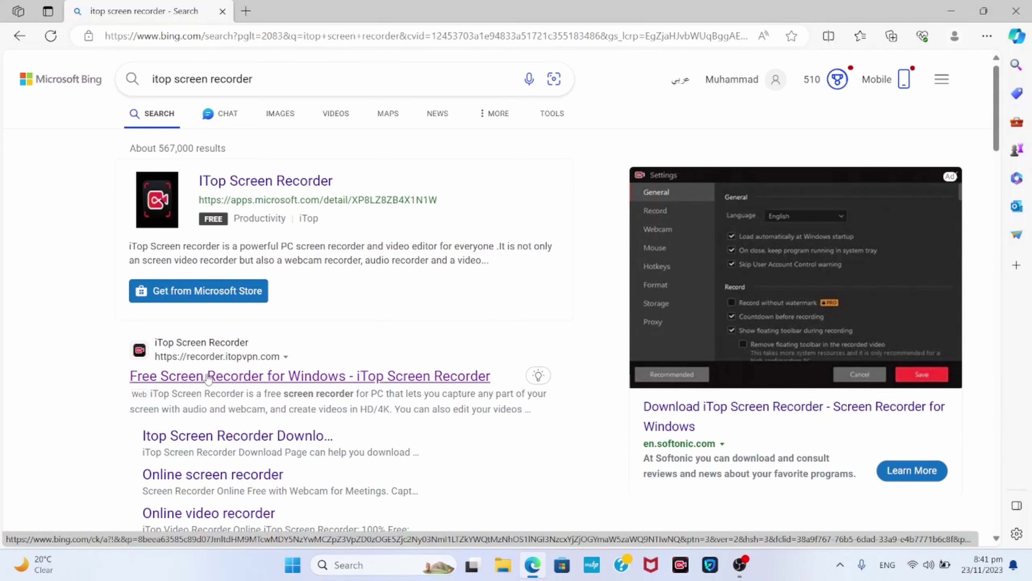
- Open the official iTop Screen Recorder website from the search results and download the free installer
click(216, 378)
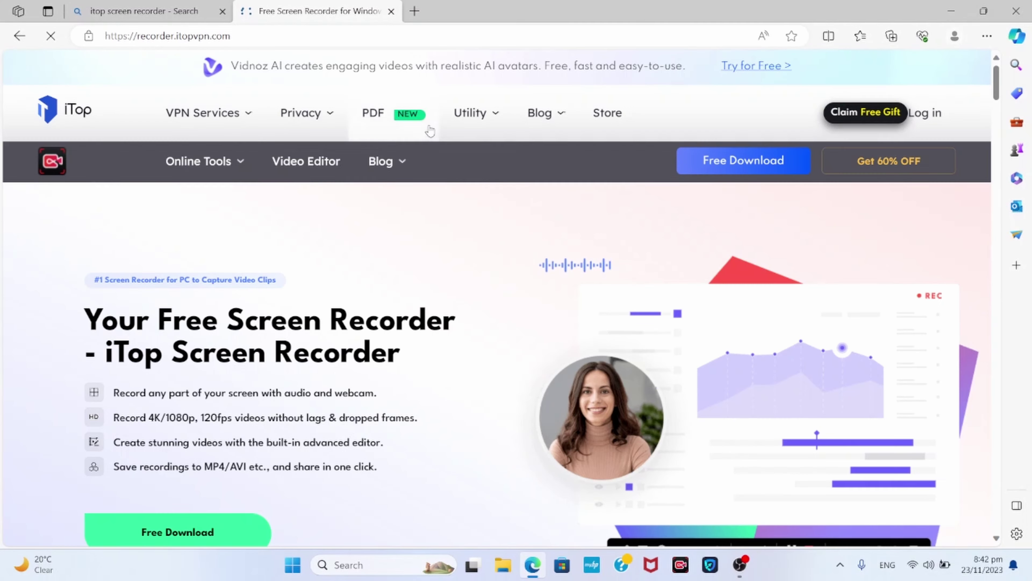
mouse_move(429, 193)
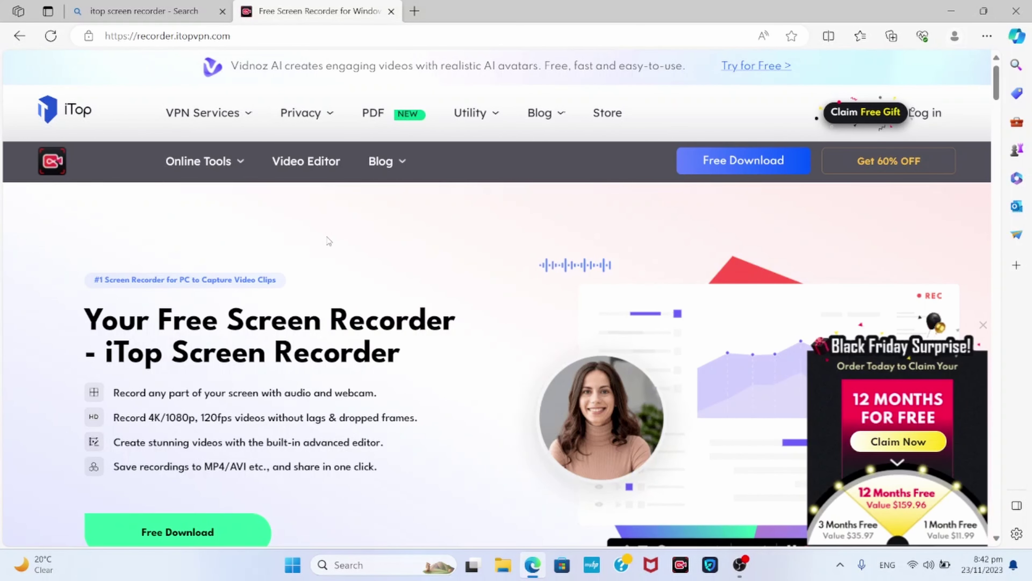
scroll(354, 197, down, 2)
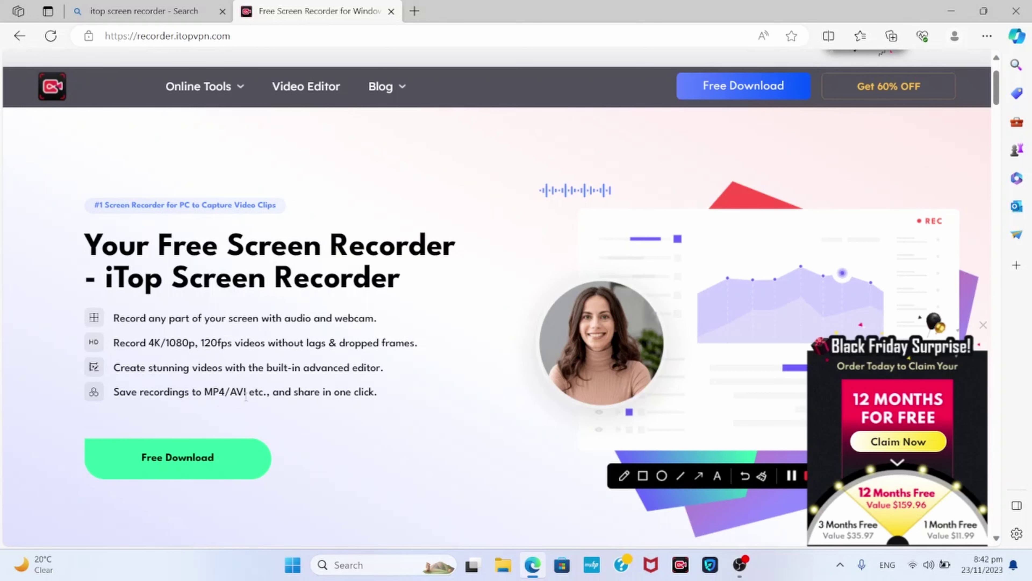
scroll(286, 405, down, 3)
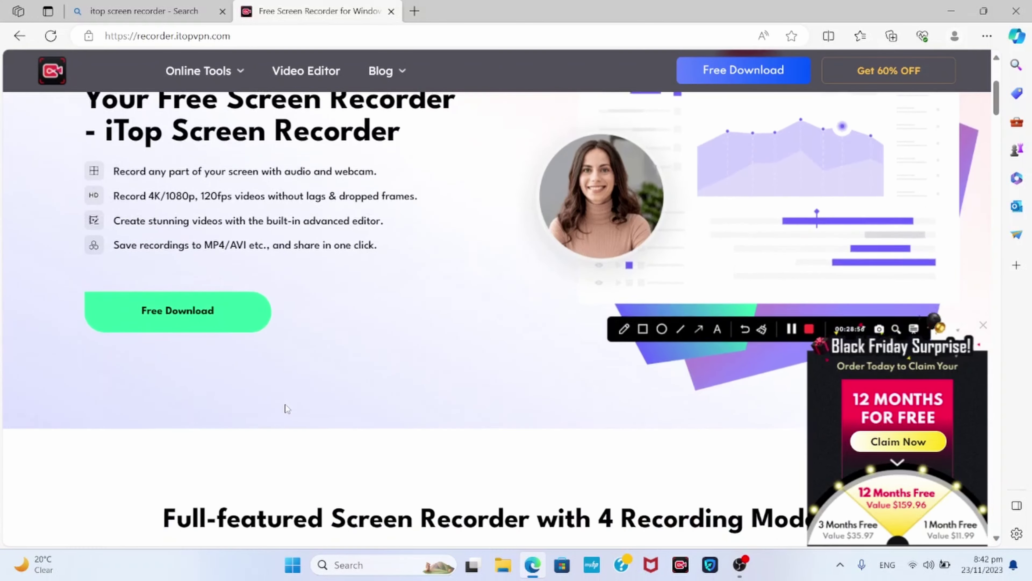
scroll(285, 405, up, 3)
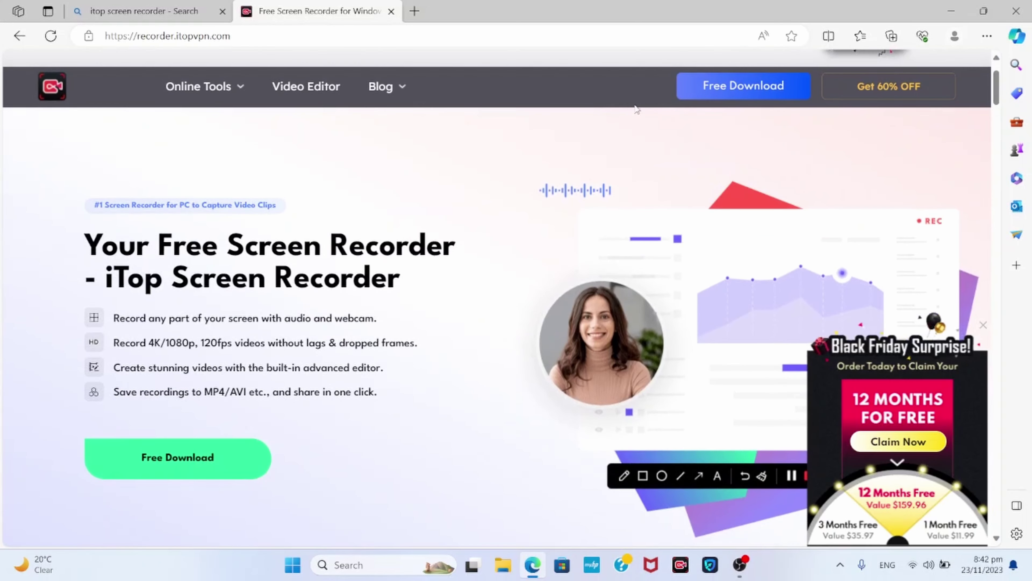
click(743, 86)
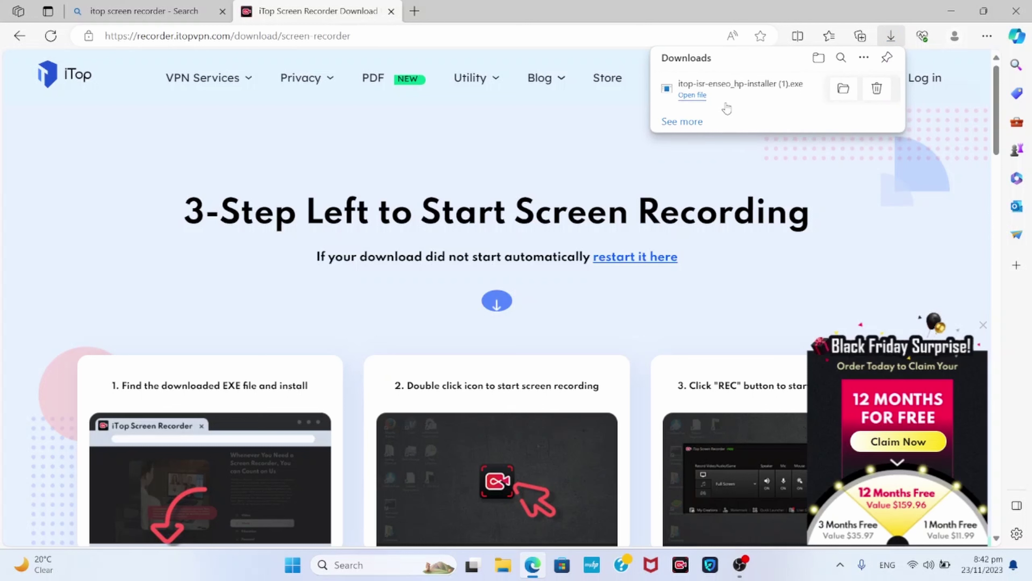
- Run the downloaded installer and install iTop Screen Recorder, agreeing to include iTop Easy Desktop
right_click(712, 87)
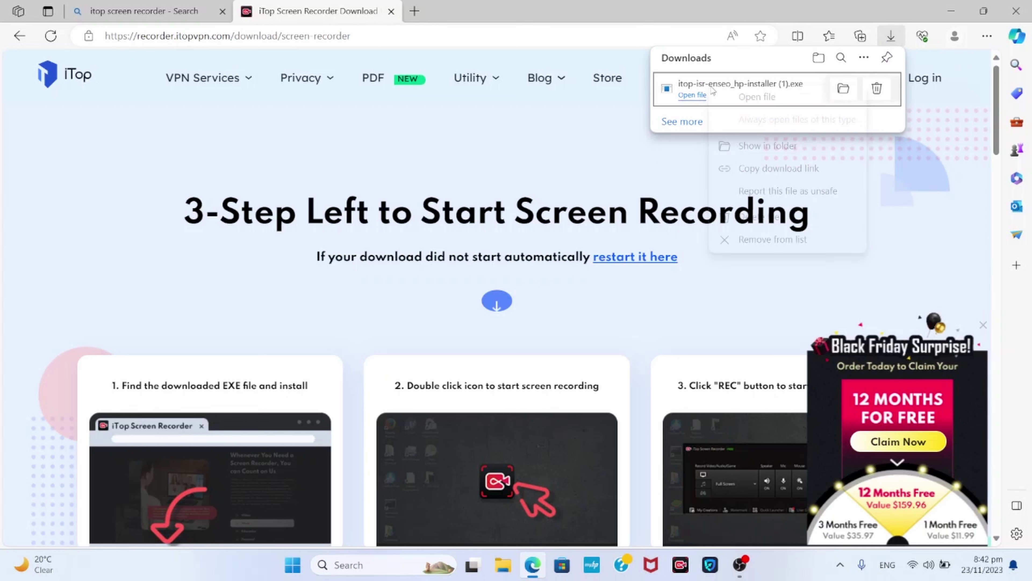
click(731, 97)
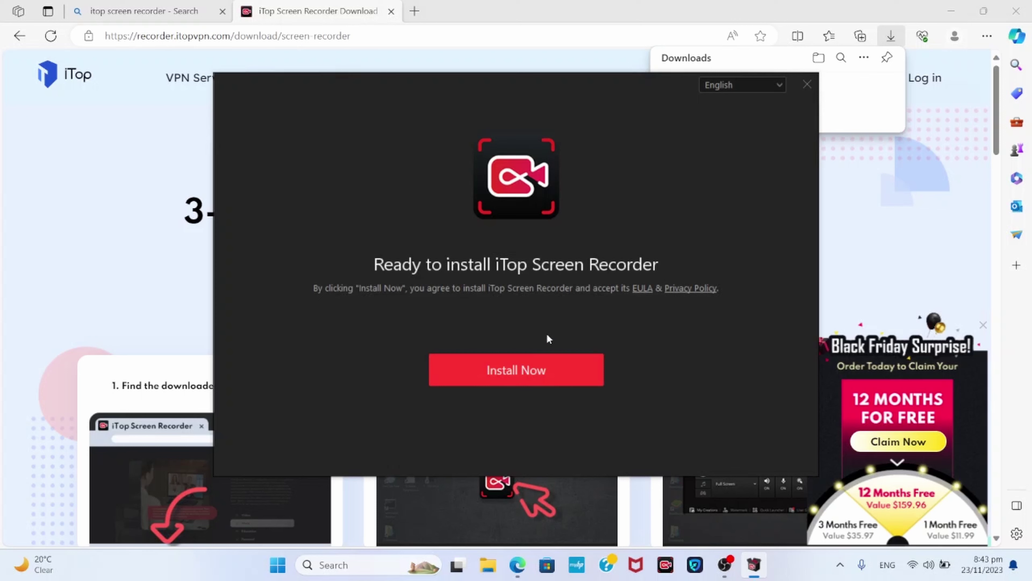
click(553, 376)
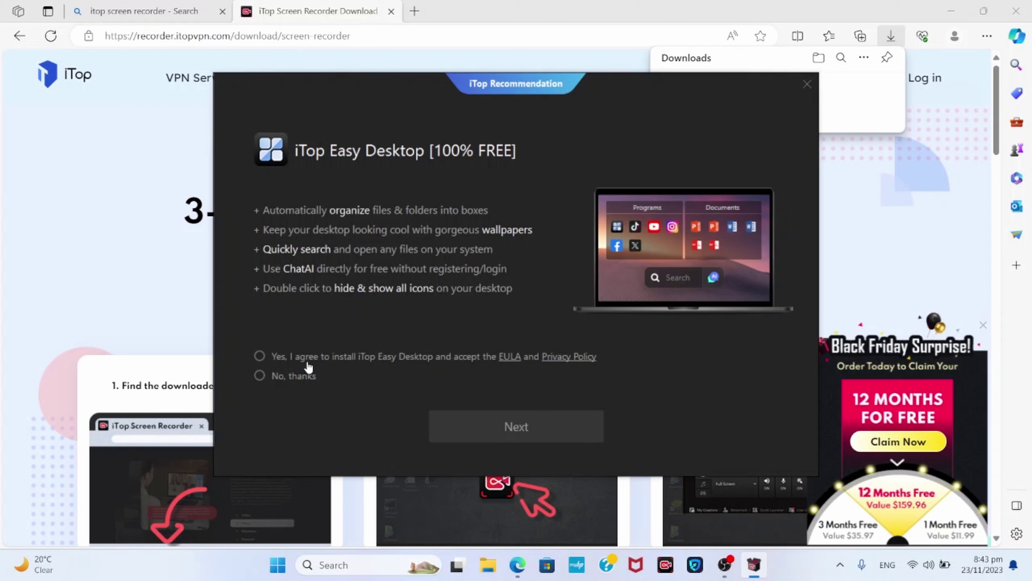
click(287, 358)
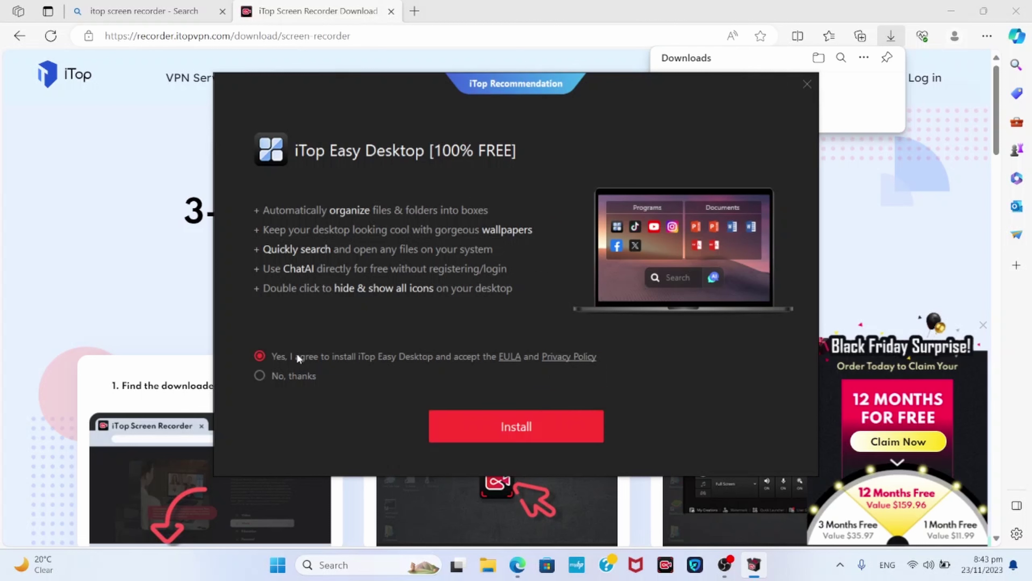
click(487, 422)
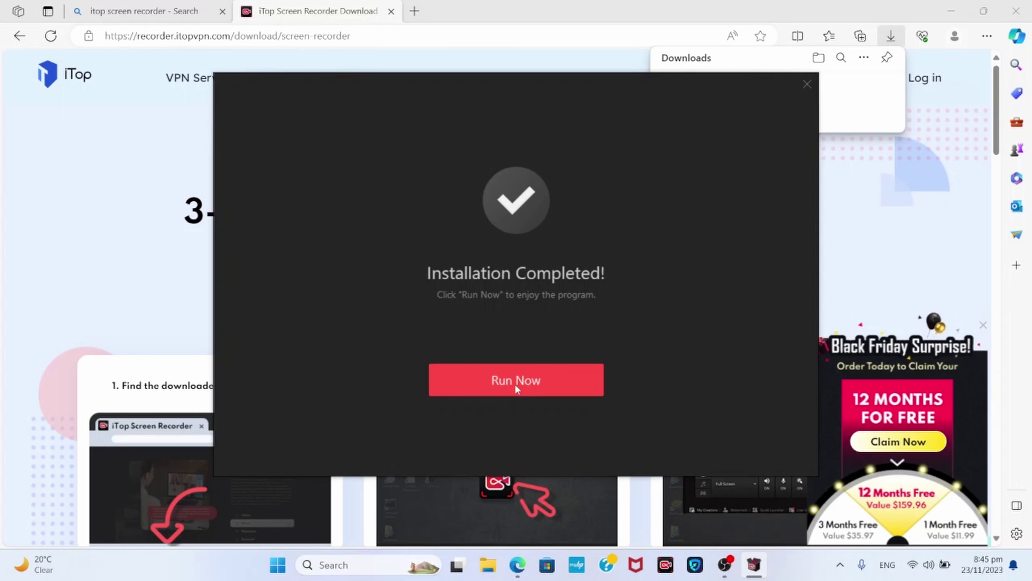
- Launch the newly installed iTop Screen Recorder and close the browser
click(515, 387)
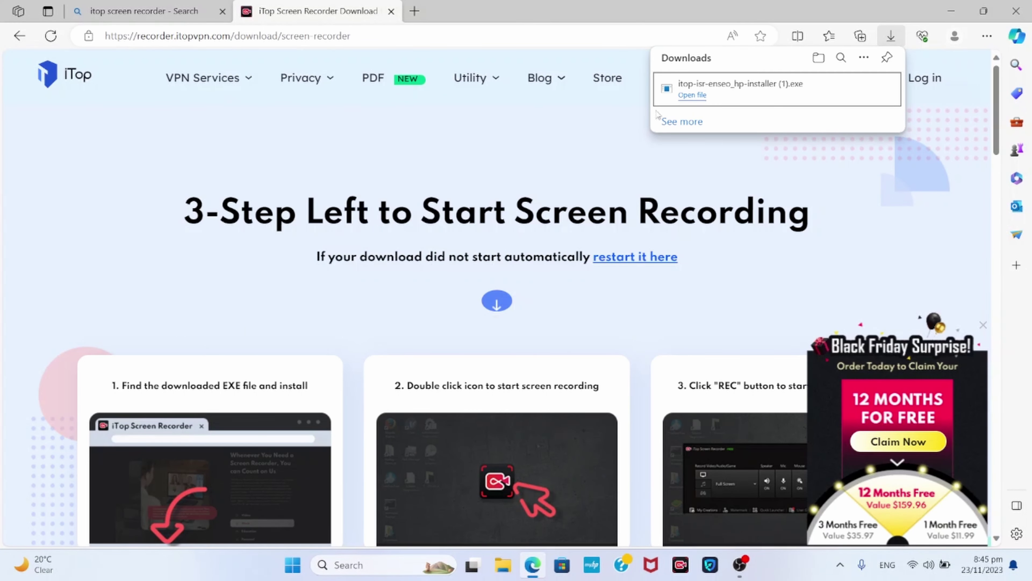
click(1008, 13)
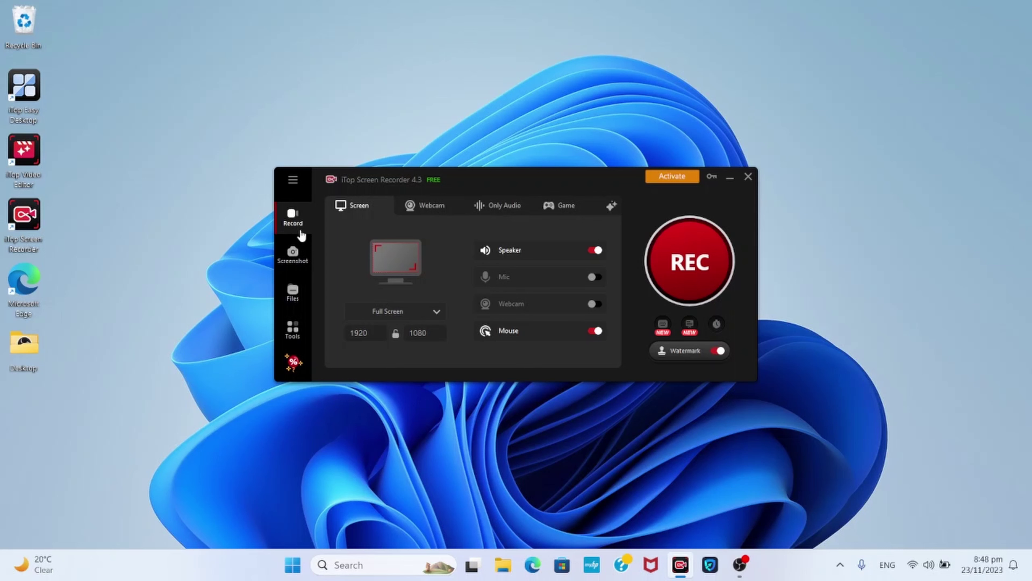
- Look through the screenshot modes, the video, audio and screenshot file lists, and the tools, and return to the recording page
click(298, 263)
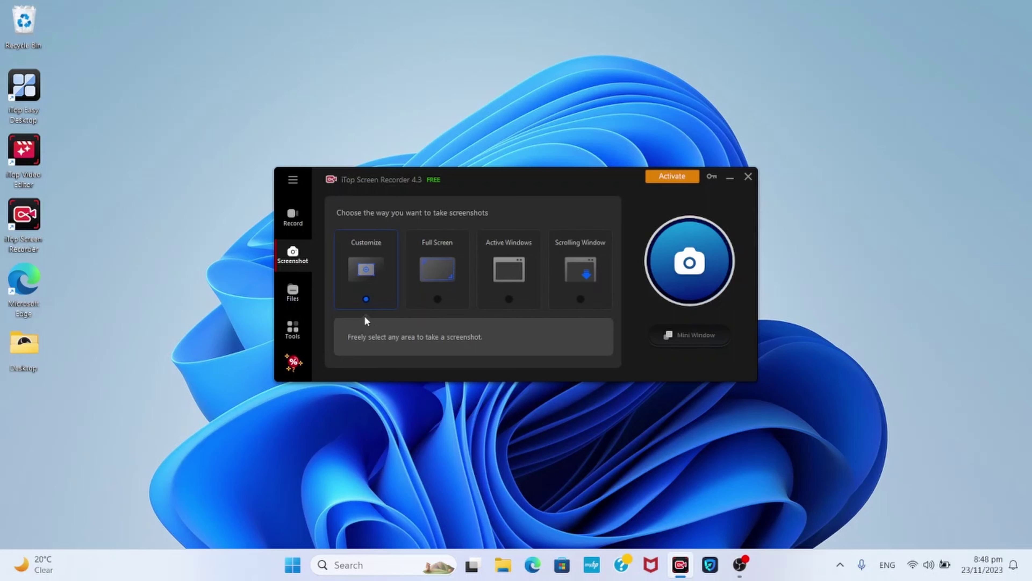
click(293, 292)
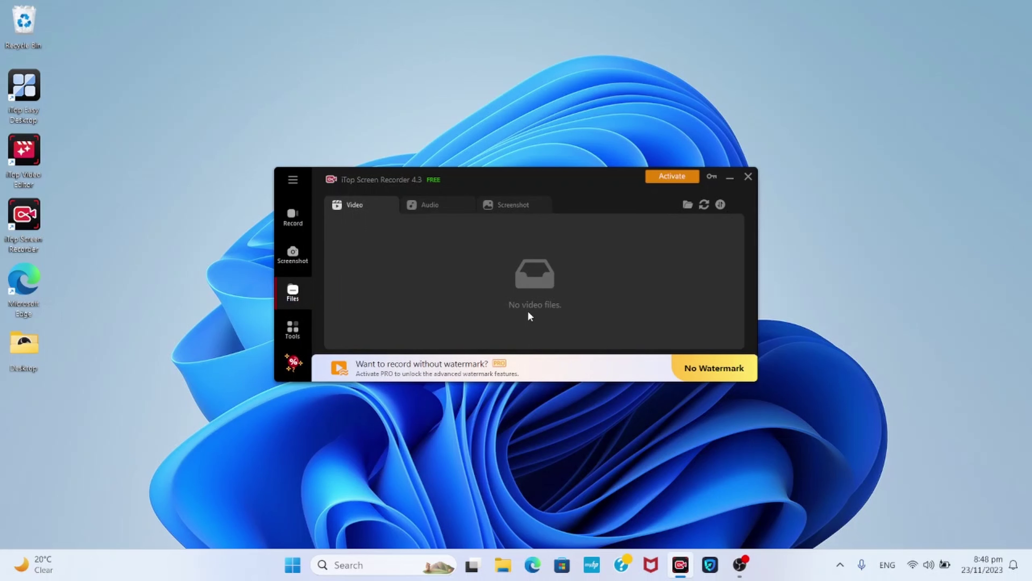
click(442, 210)
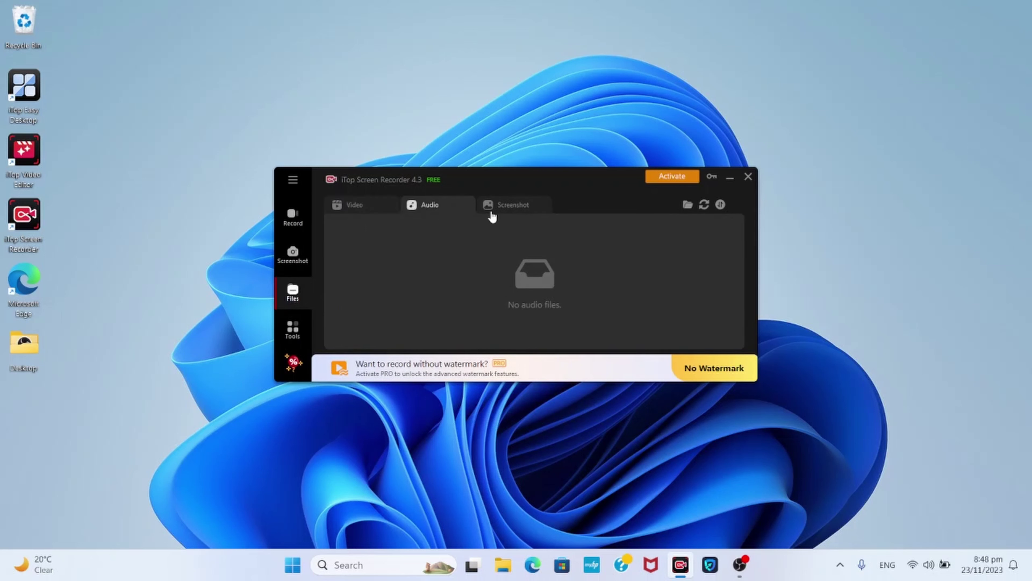
click(490, 206)
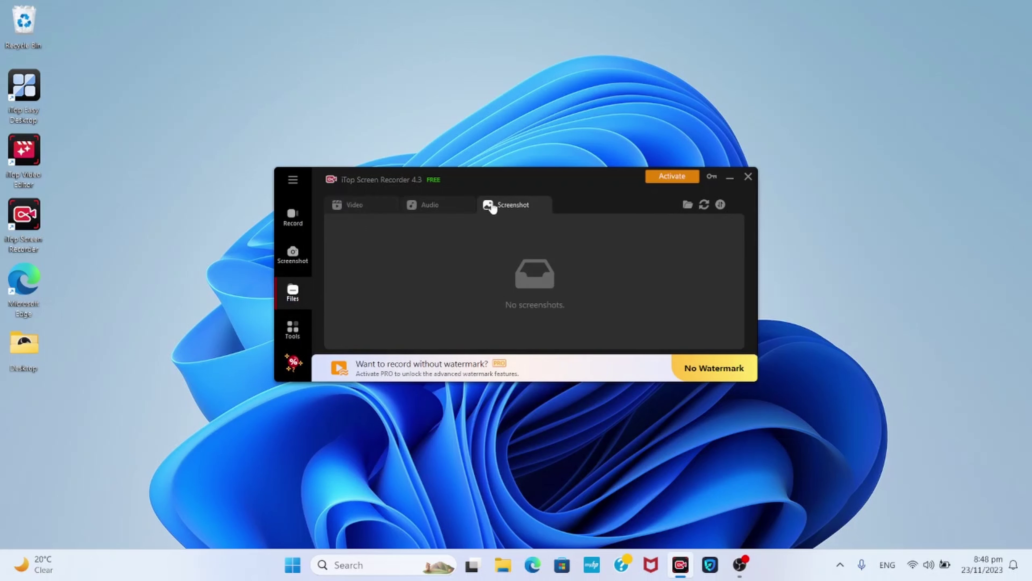
click(363, 211)
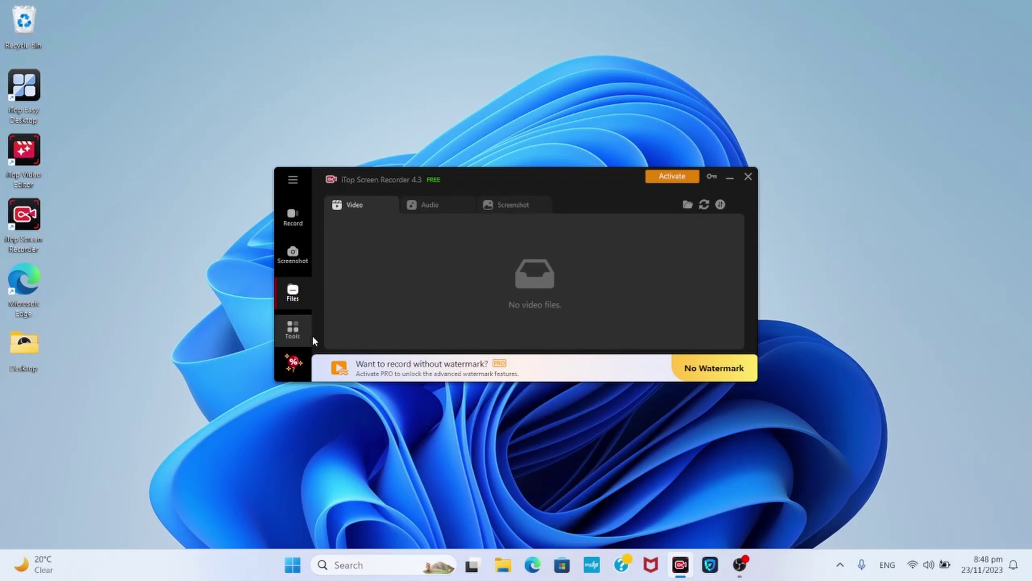
click(297, 340)
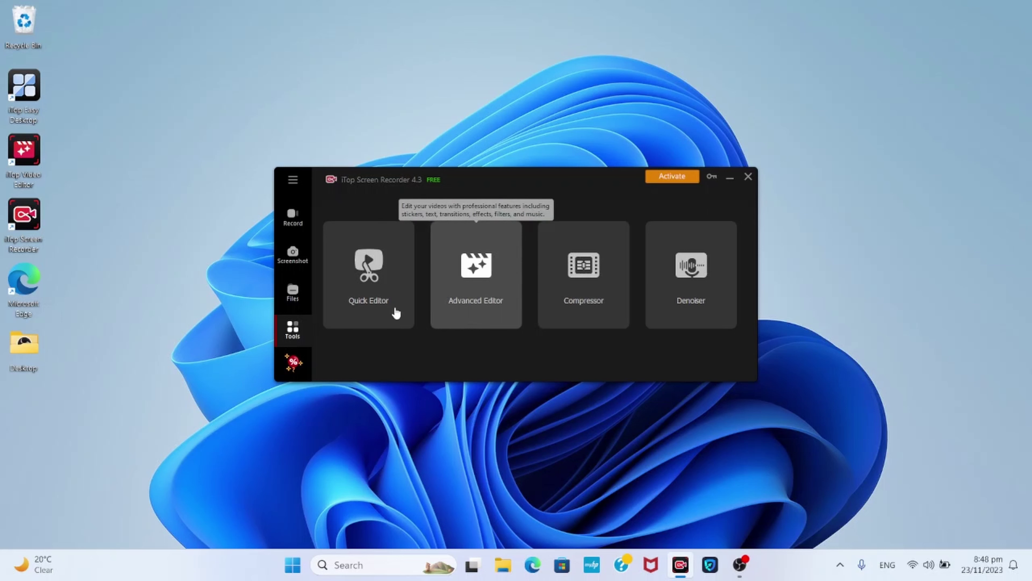
click(302, 222)
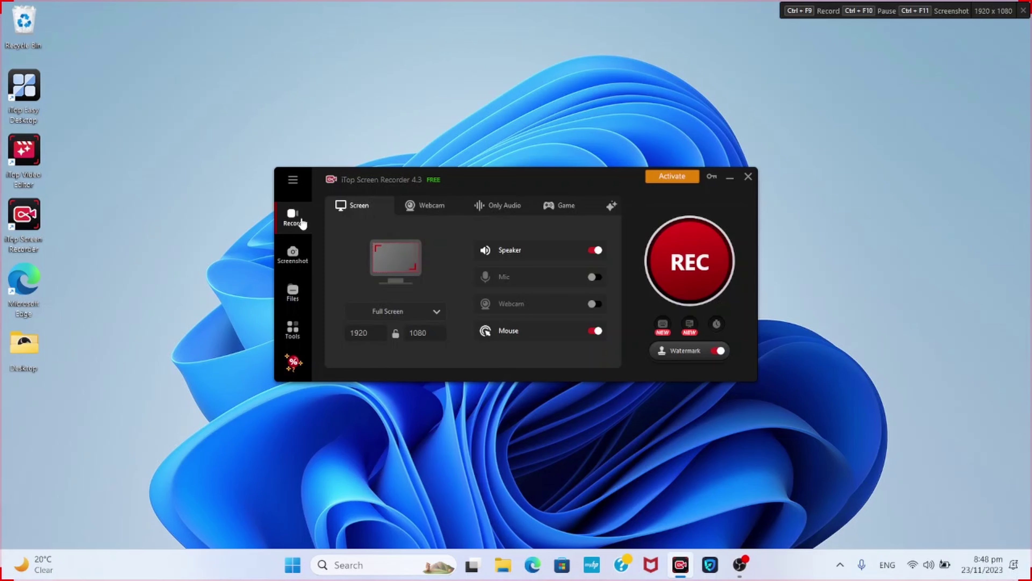
- Open the recorder's settings and review the general and recording options
click(299, 184)
click(366, 210)
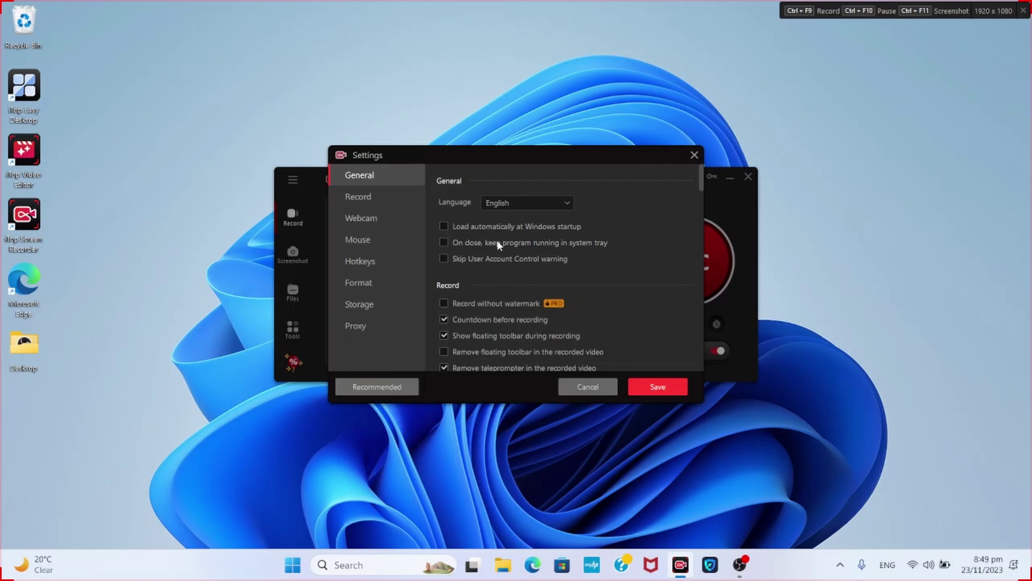
click(375, 197)
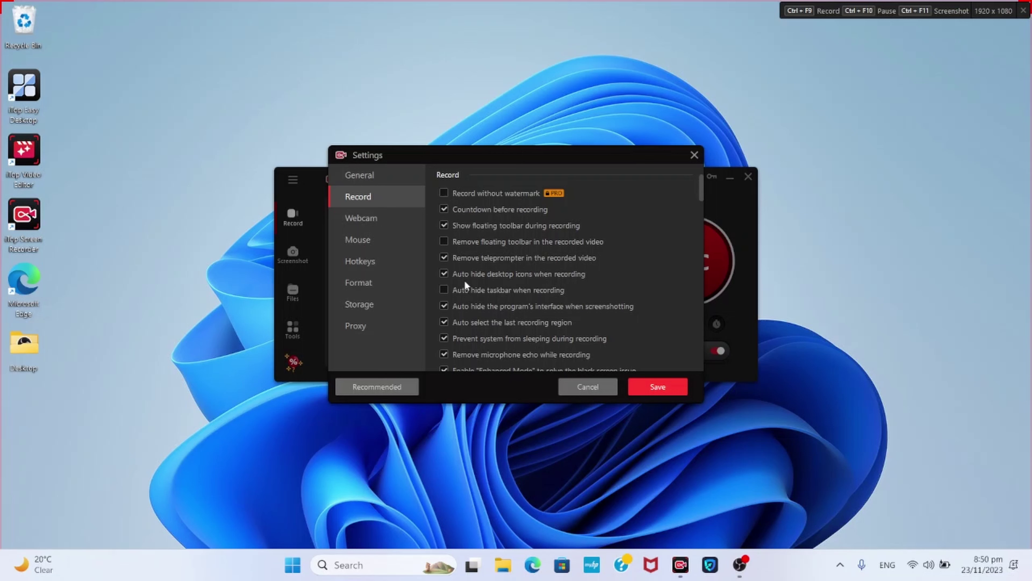
scroll(464, 280, down, 3)
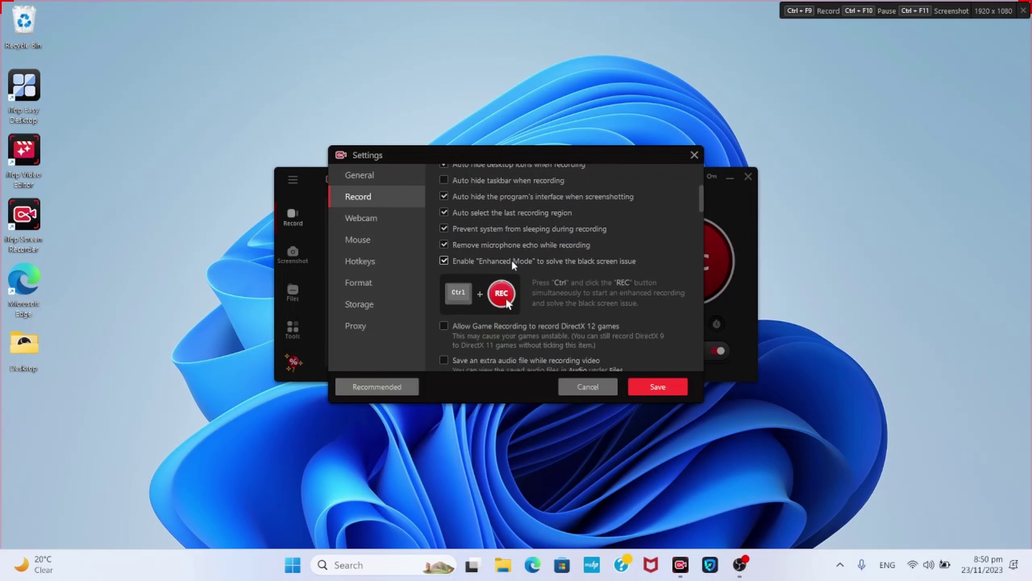
scroll(513, 265, down, 1)
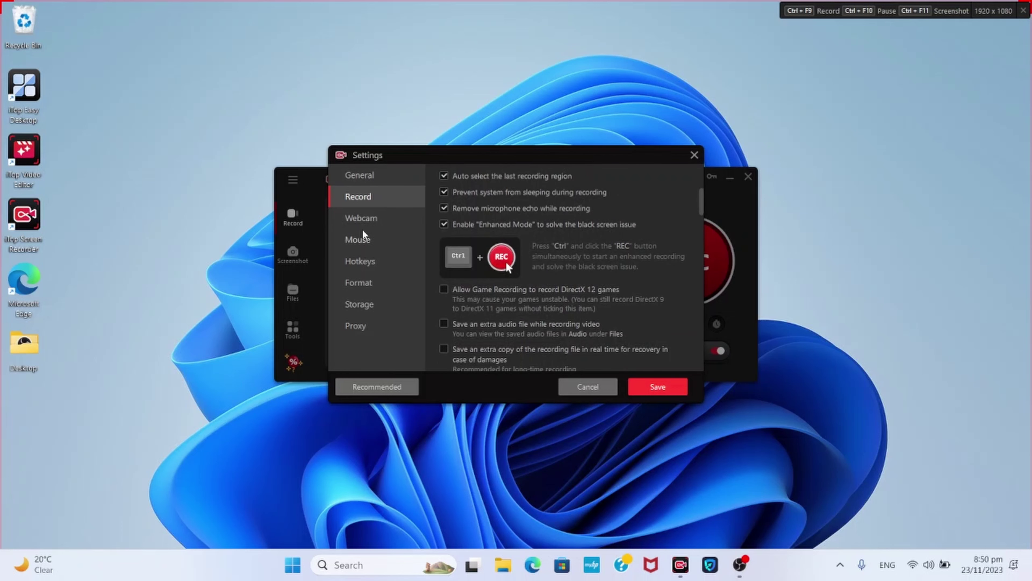
- In the webcam settings, try the Transparent background effect and set it to Original instead
click(363, 216)
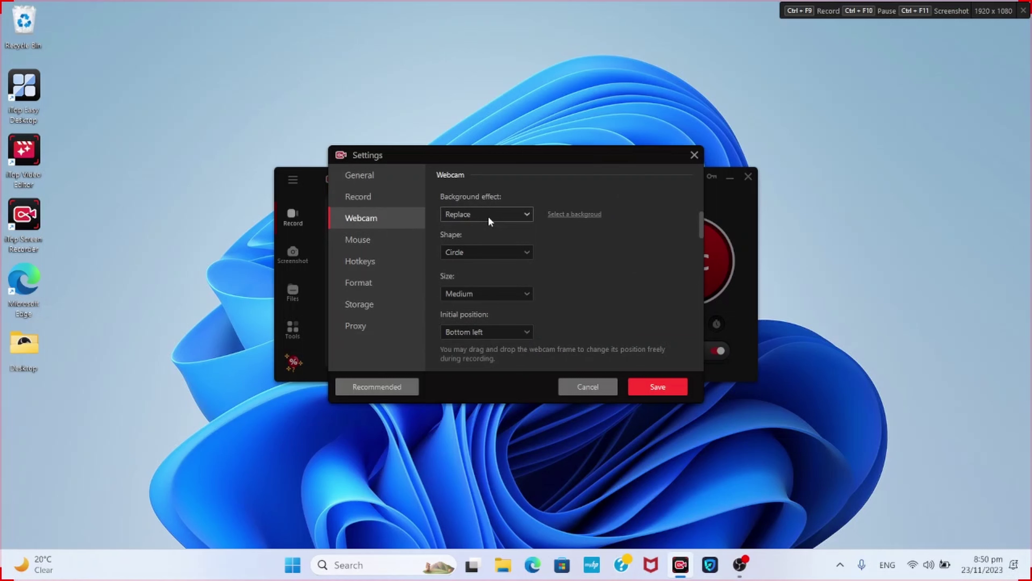
click(505, 210)
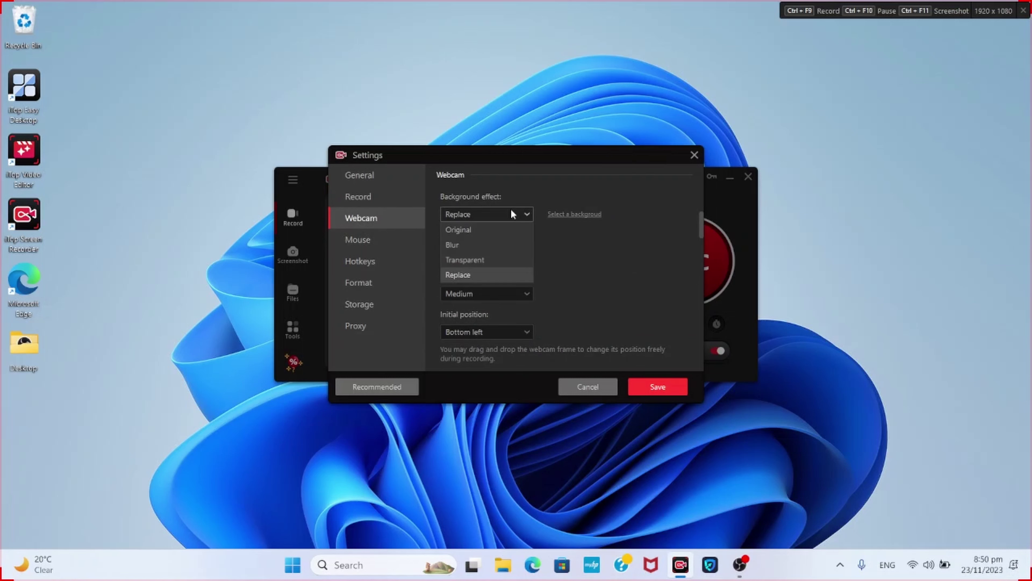
click(493, 262)
click(496, 215)
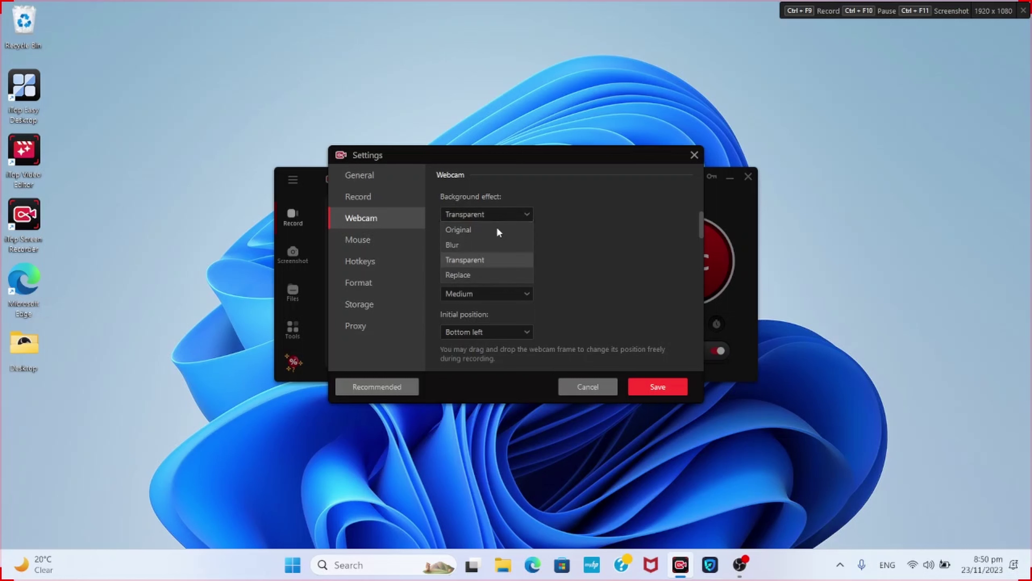
click(490, 230)
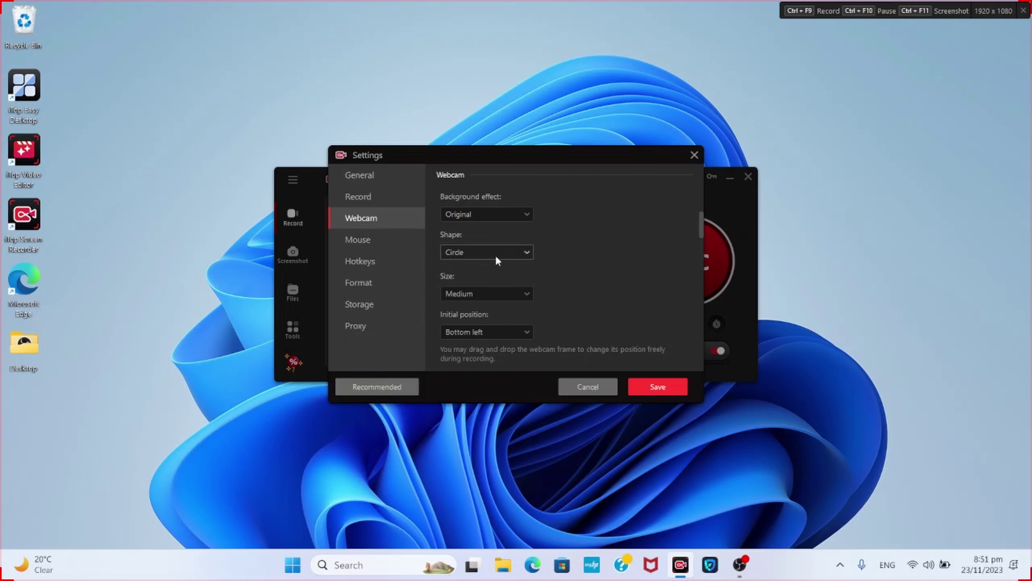
- Review the webcam shape choices, the mouse effects for recording and the recorder's hotkey assignments
click(511, 255)
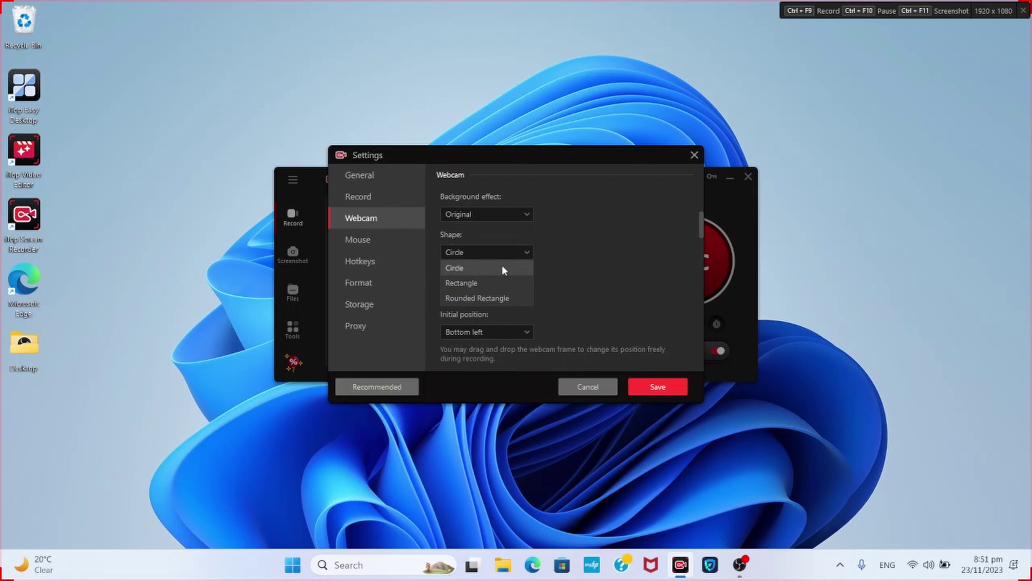
click(507, 252)
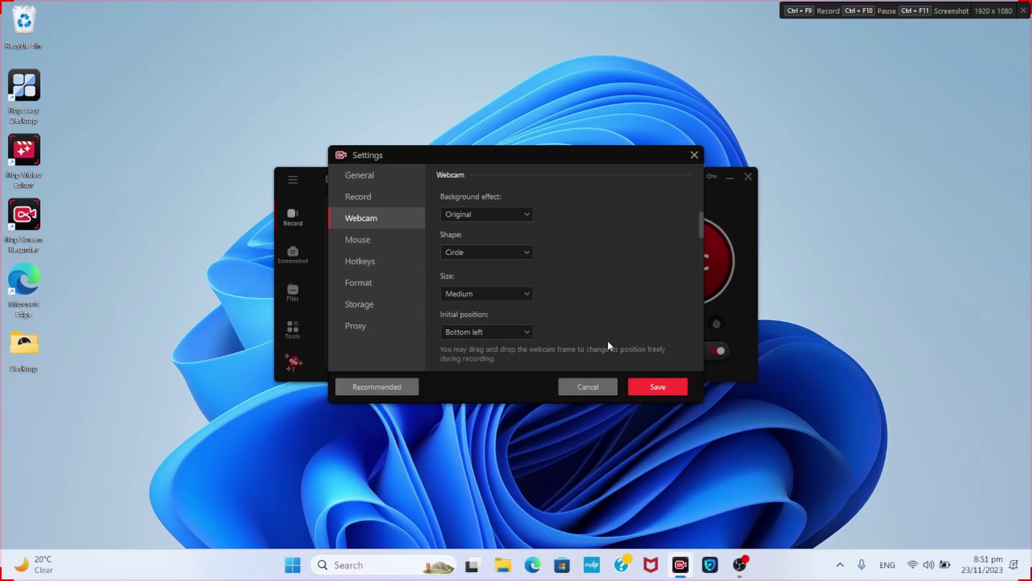
click(381, 238)
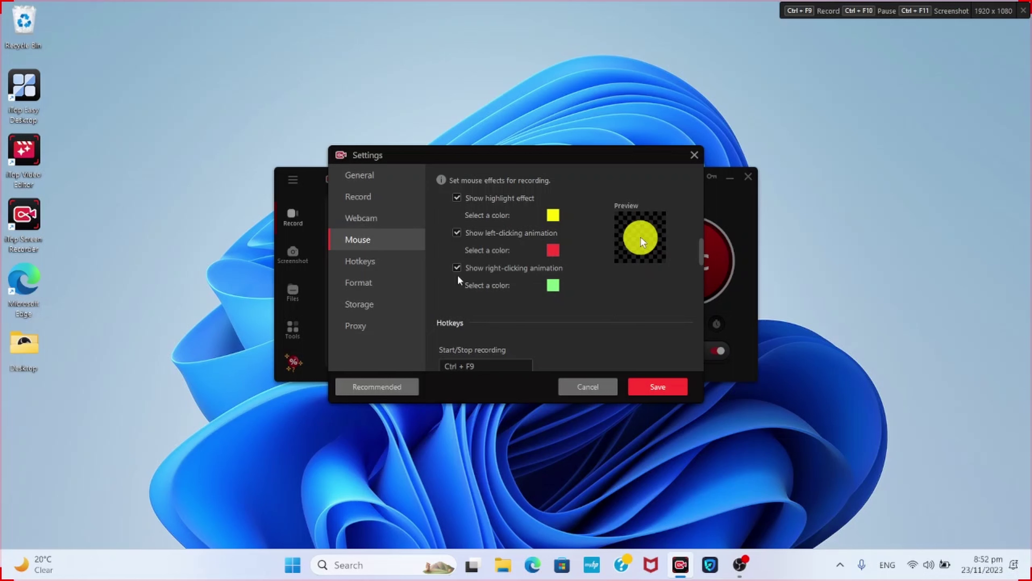
click(385, 264)
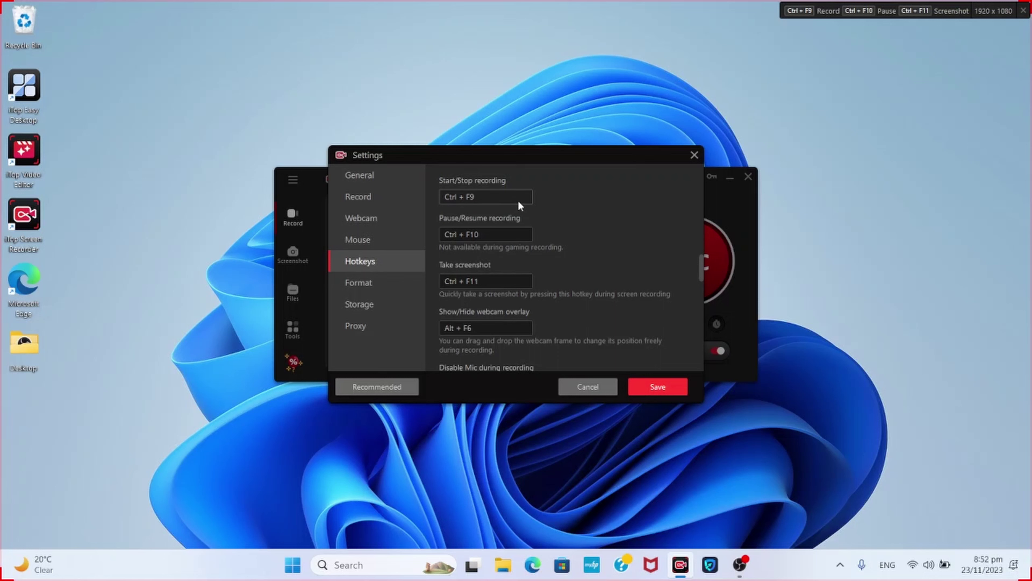
scroll(521, 271, down, 1)
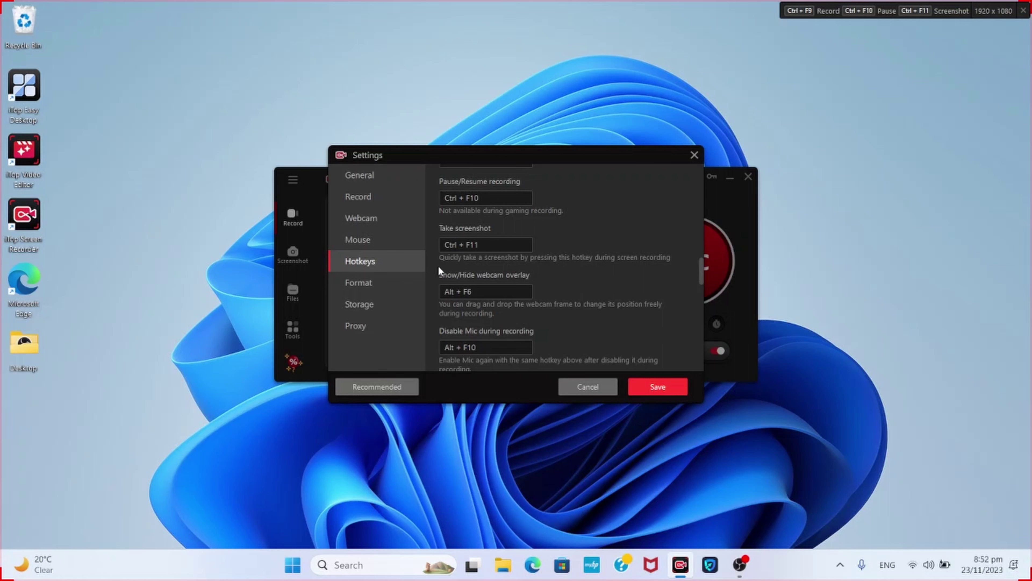
- Examine the video format settings, including the available sizes, file formats and frame rates
click(405, 280)
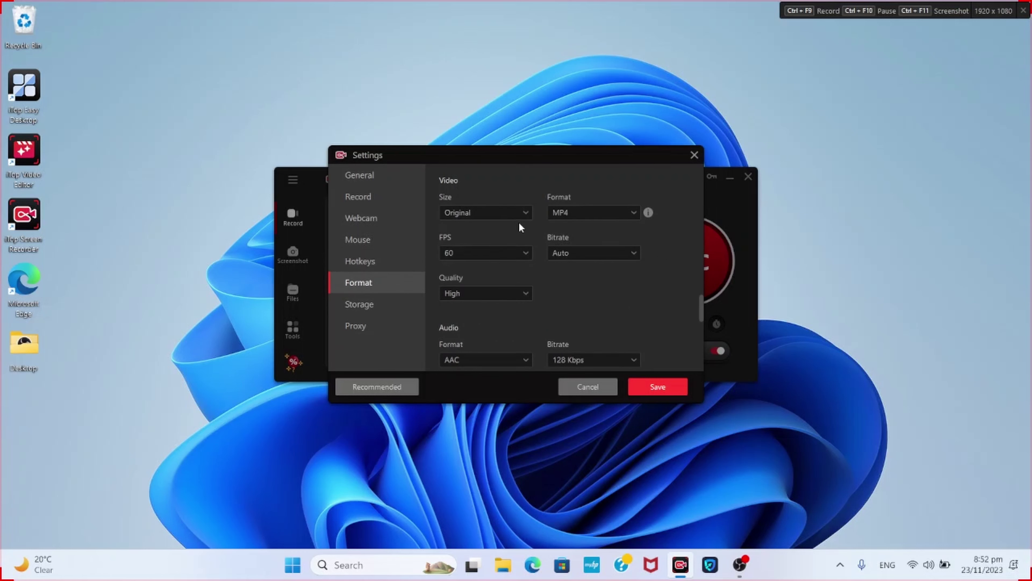
click(525, 213)
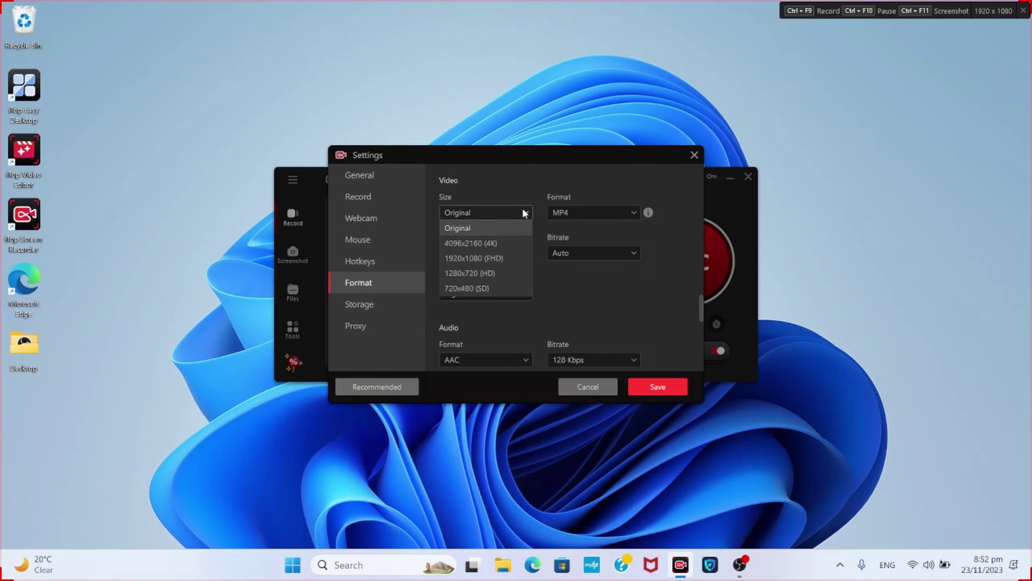
click(523, 212)
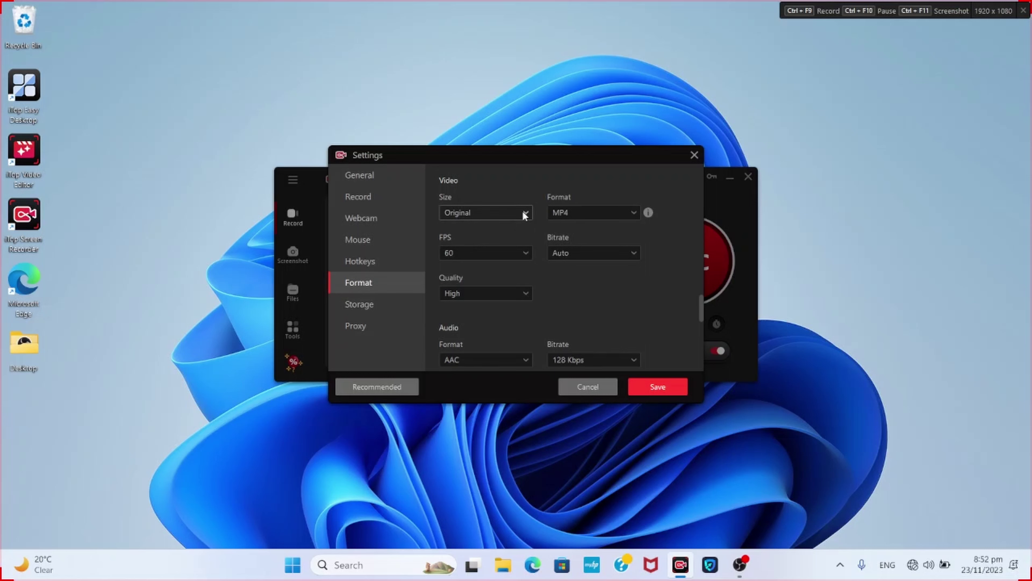
click(583, 216)
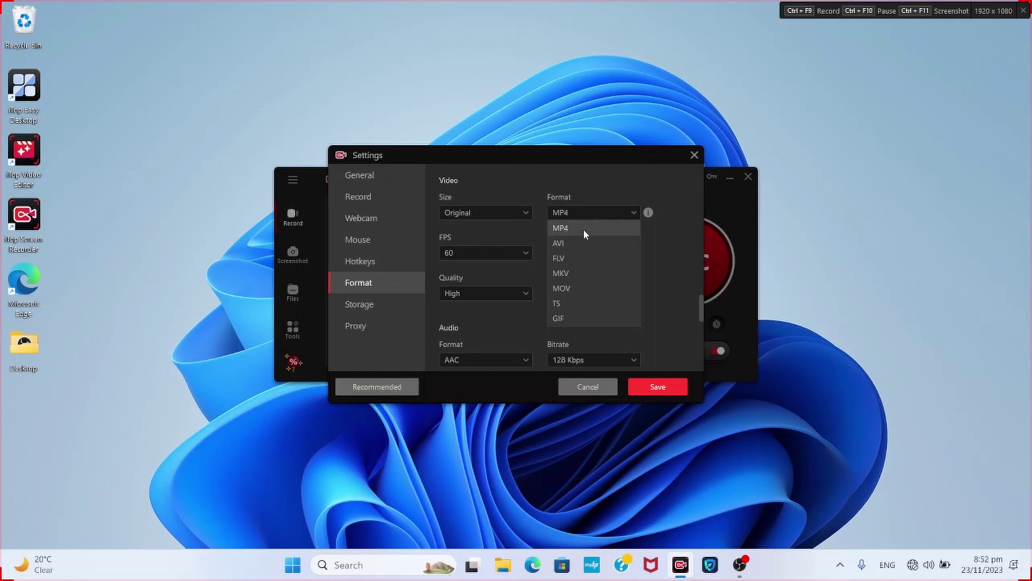
click(618, 209)
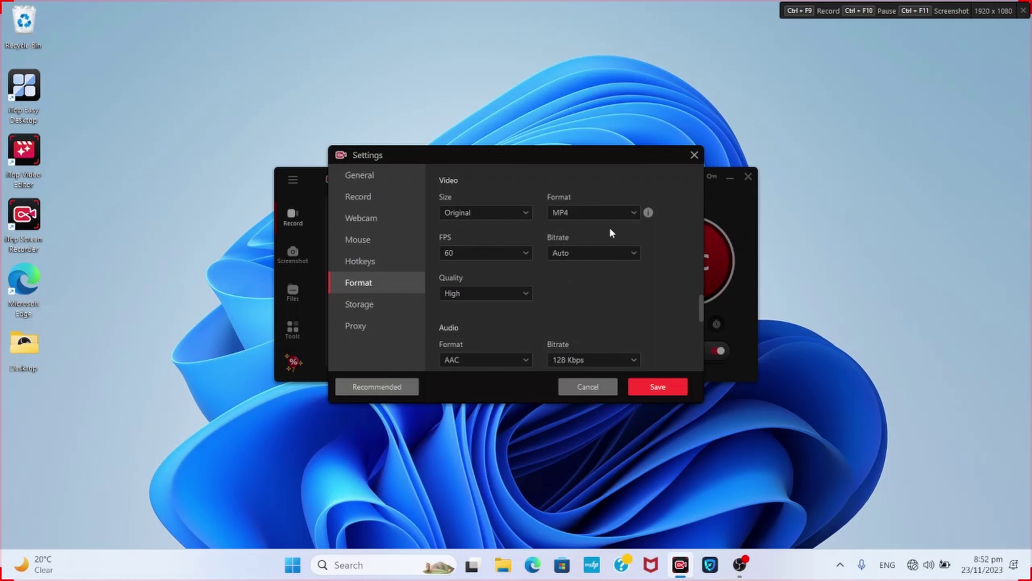
click(492, 256)
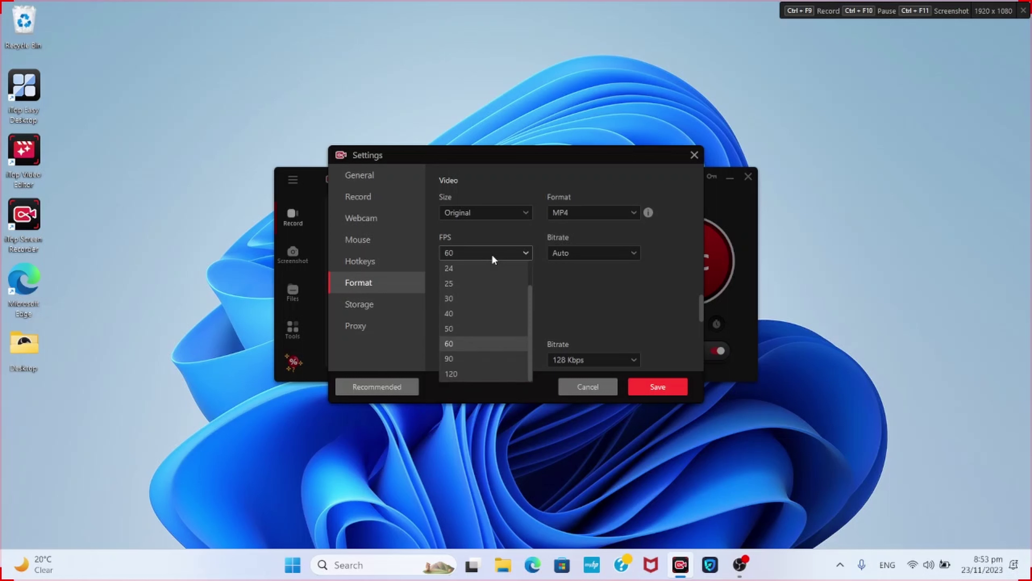
click(493, 258)
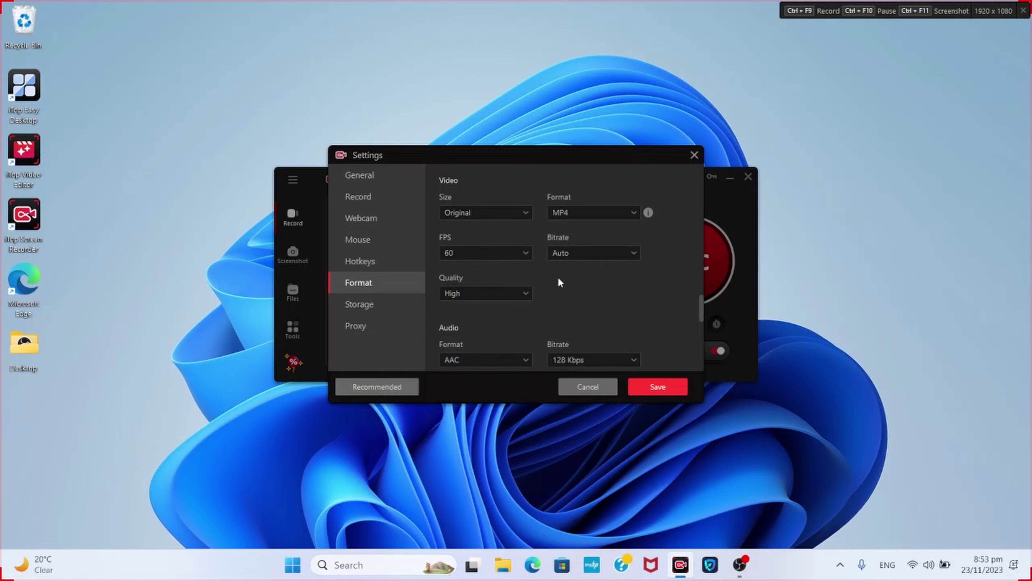
- Look through the available audio formats and screenshot image formats in the format settings
scroll(483, 297, down, 1)
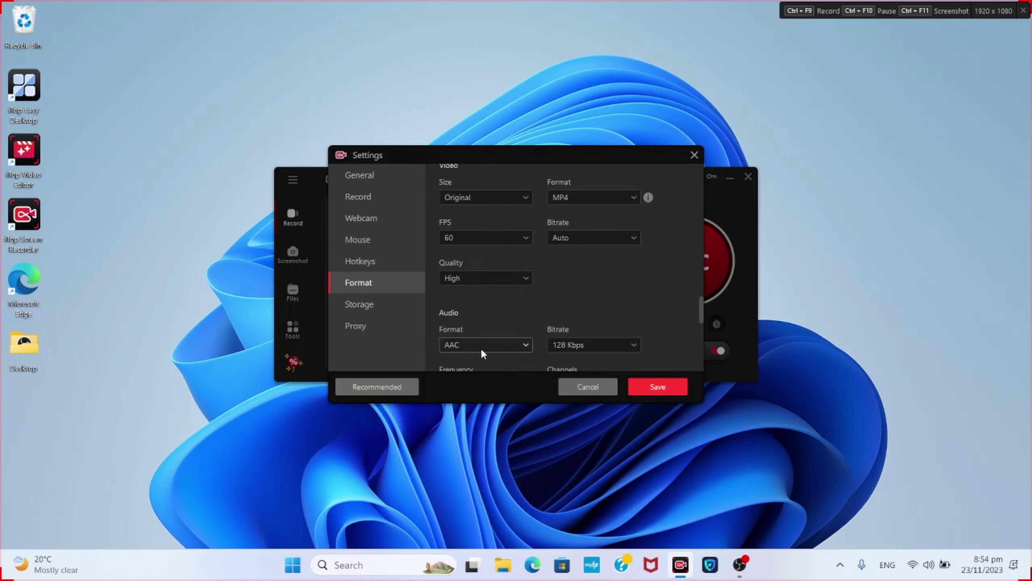
click(493, 346)
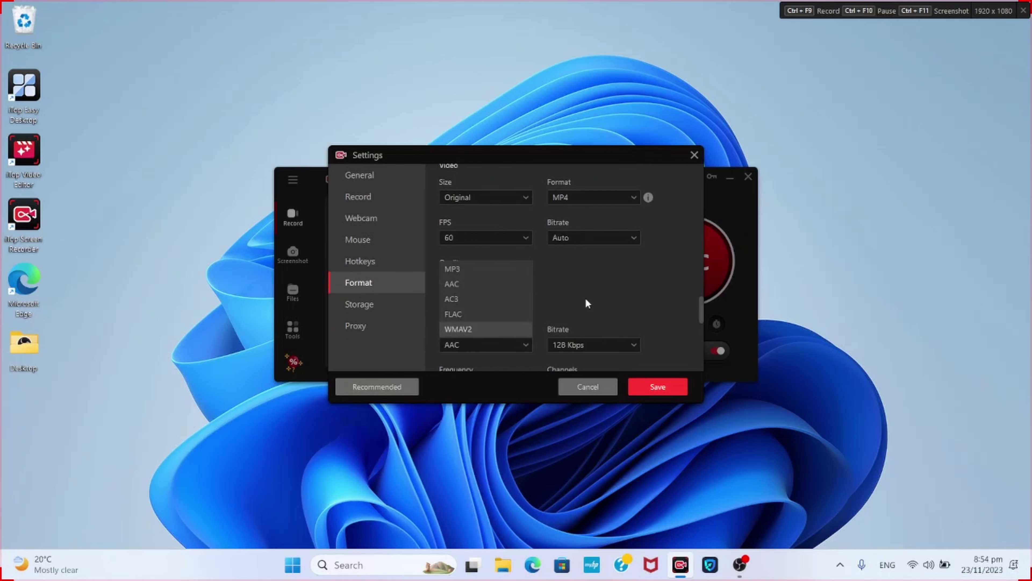
scroll(585, 300, down, 4)
scroll(586, 303, up, 2)
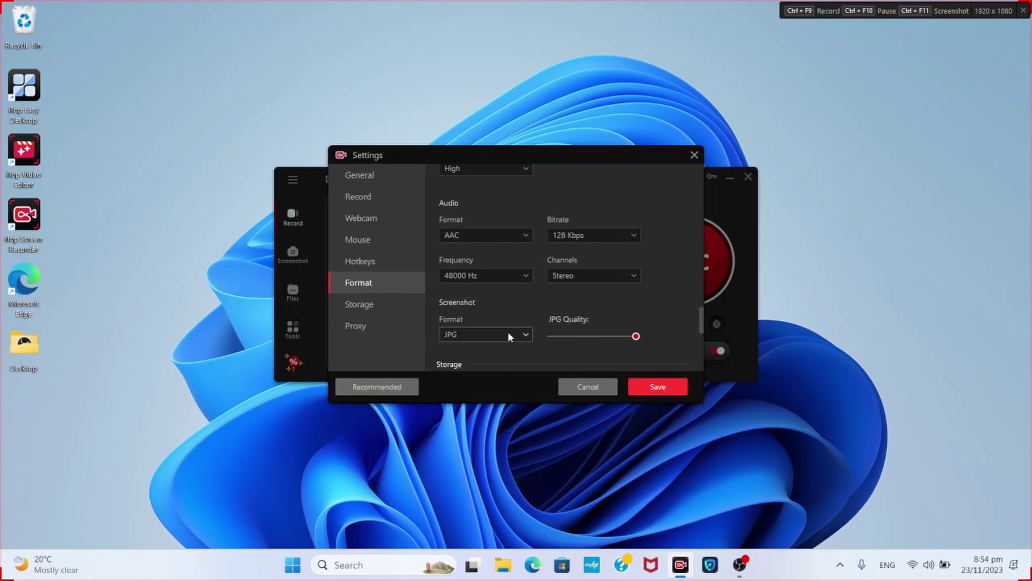
click(478, 332)
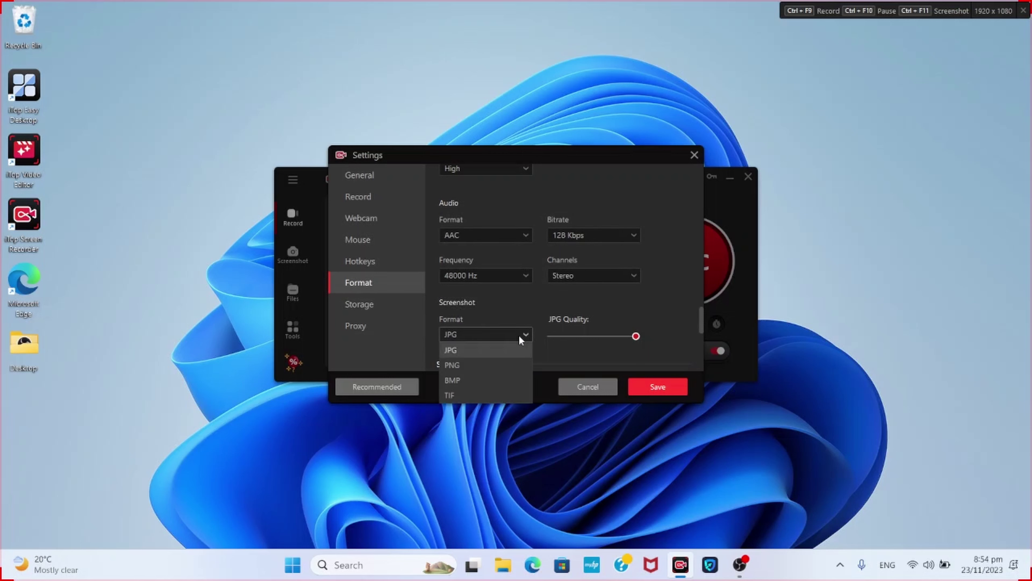
click(504, 335)
- Review the storage folders and proxy options, and save the recorder settings
scroll(543, 330, down, 5)
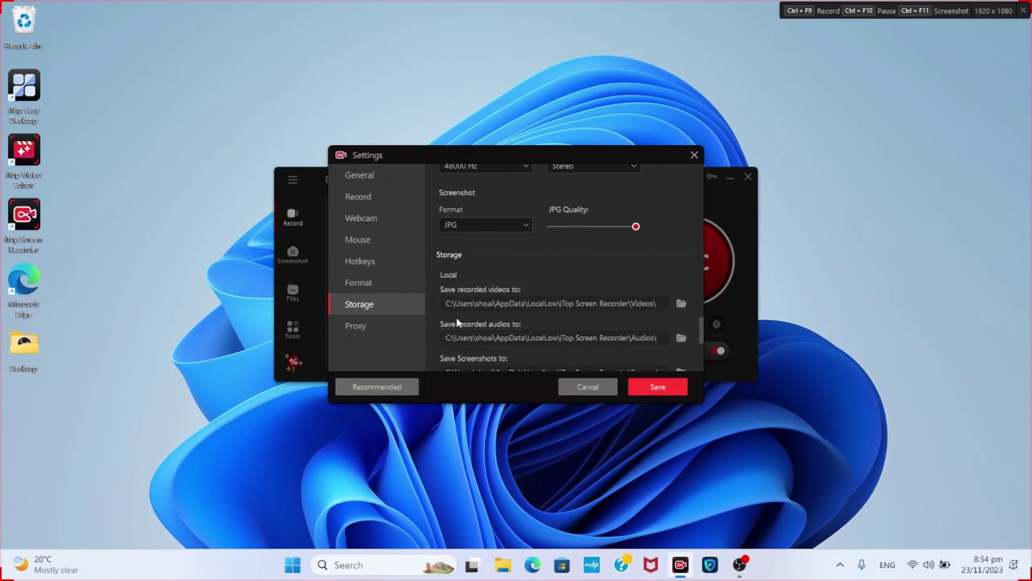
scroll(470, 310, down, 3)
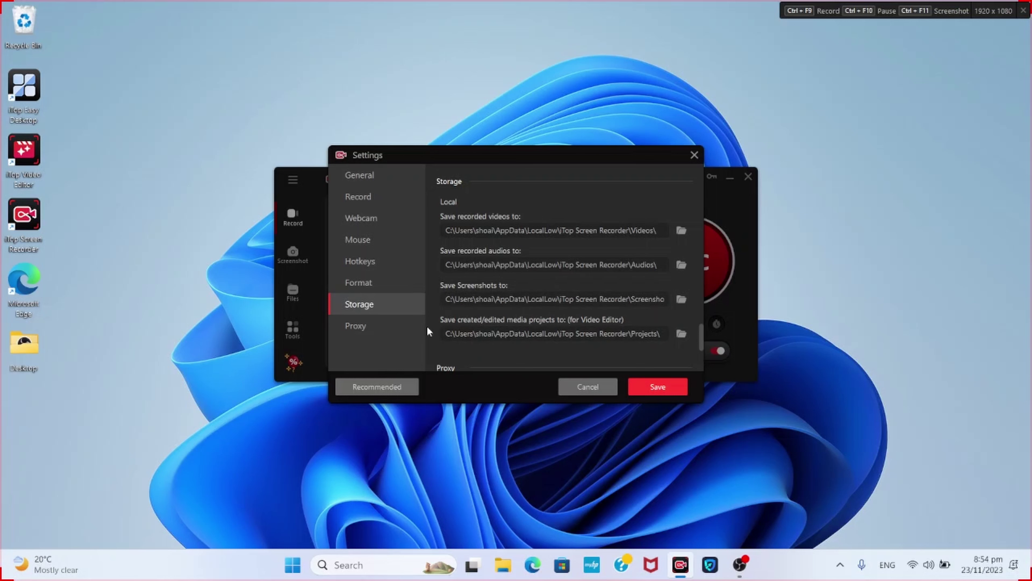
click(397, 330)
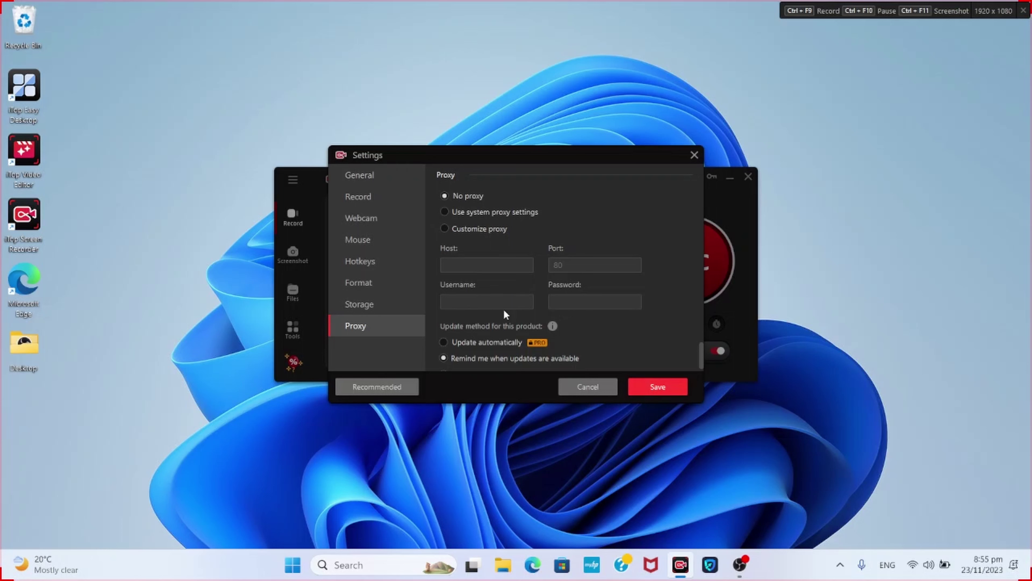
click(656, 391)
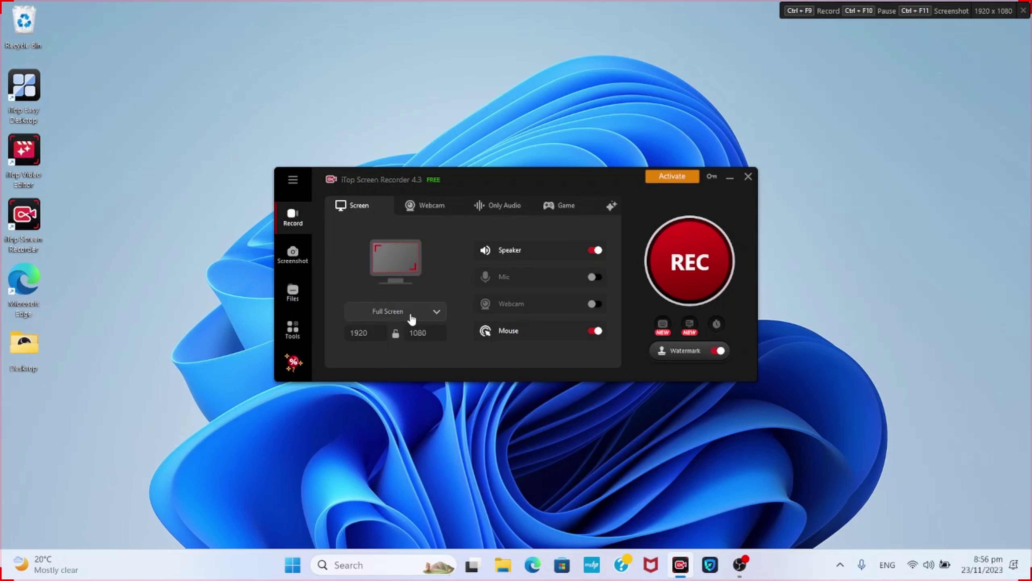
- Set the recording area to a custom region of about 1374 x 800 starting at the desktop's upper-left corner, and check the other area modes
click(434, 313)
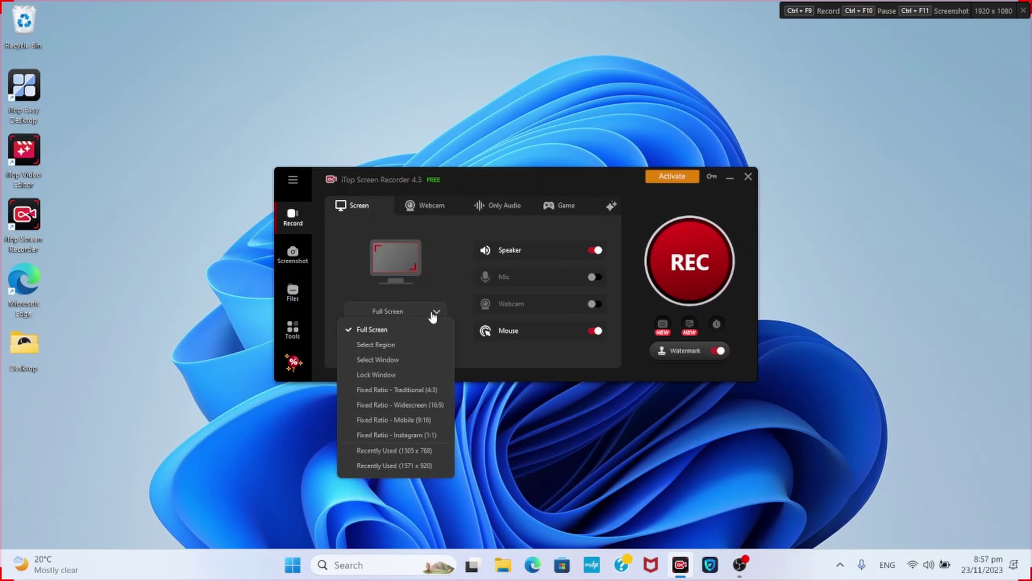
click(408, 345)
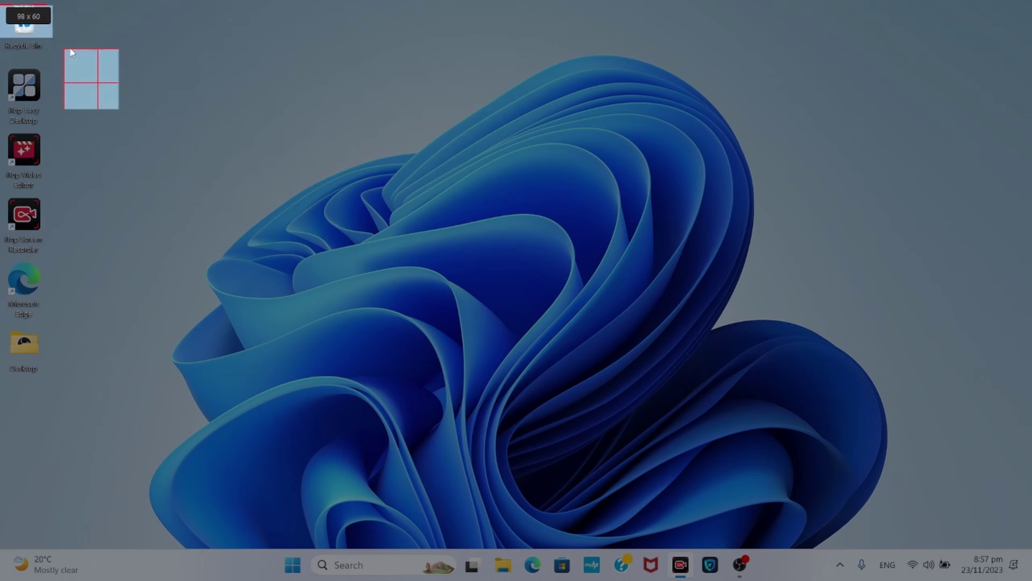
drag(1, 5, 741, 436)
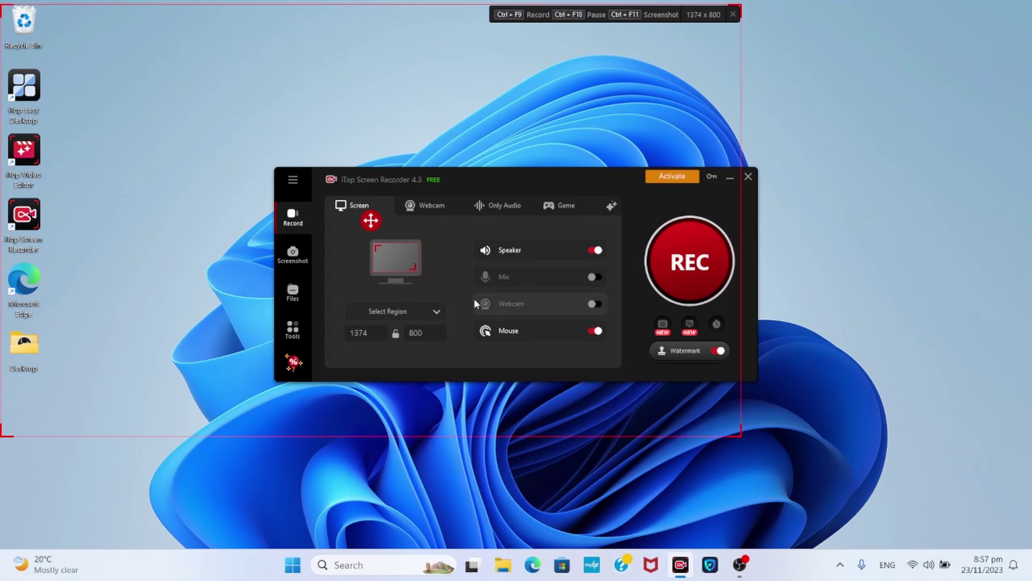
click(425, 313)
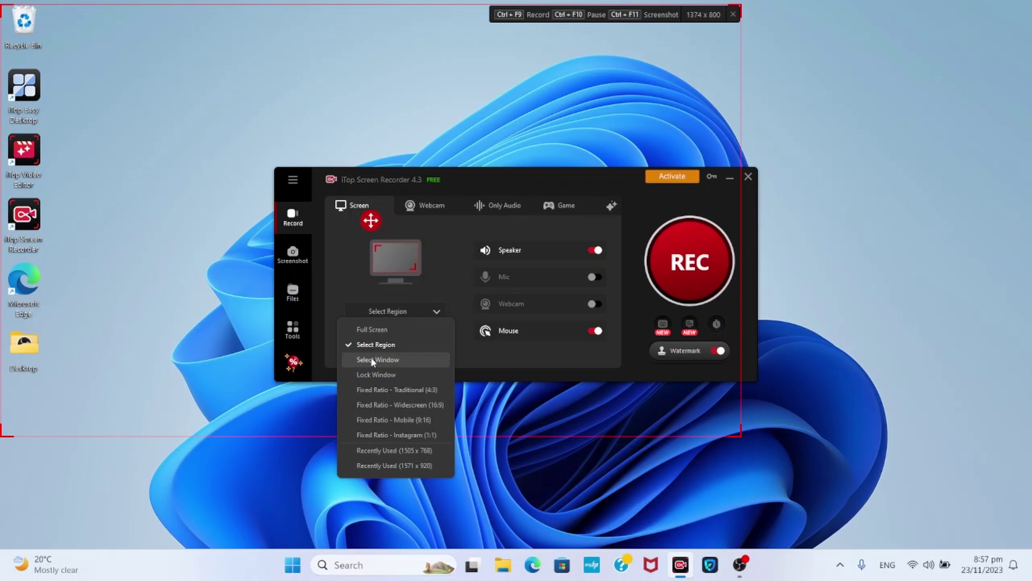
click(426, 318)
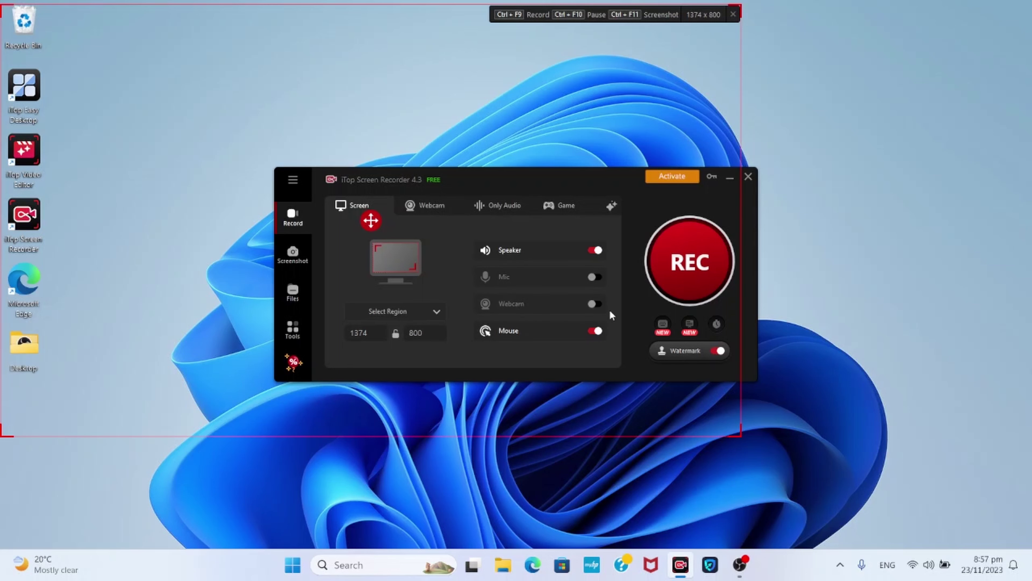
- In audio-only mode, turn on the voice changer to look through its voice effects, and turn it off again
click(500, 207)
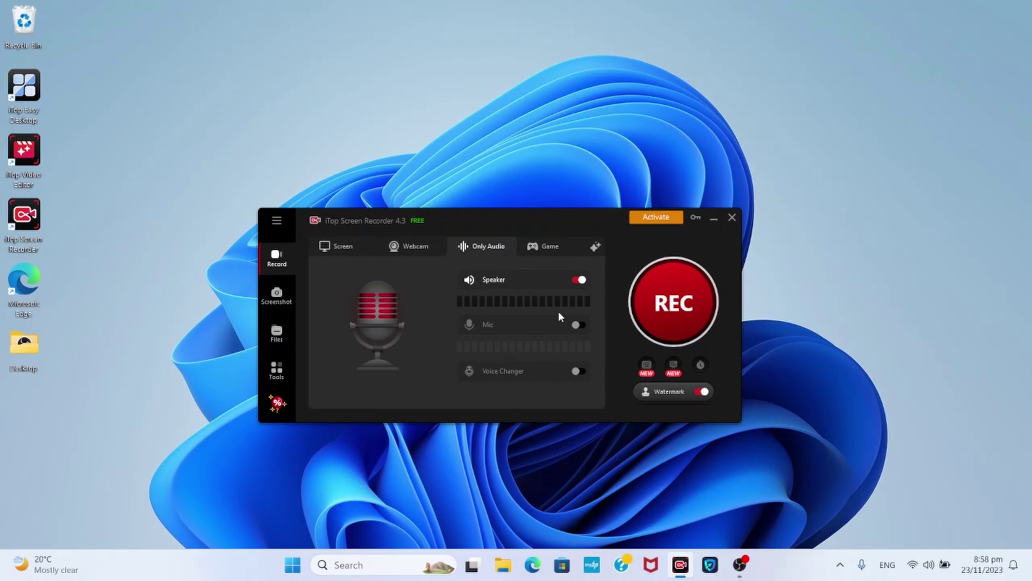
click(576, 371)
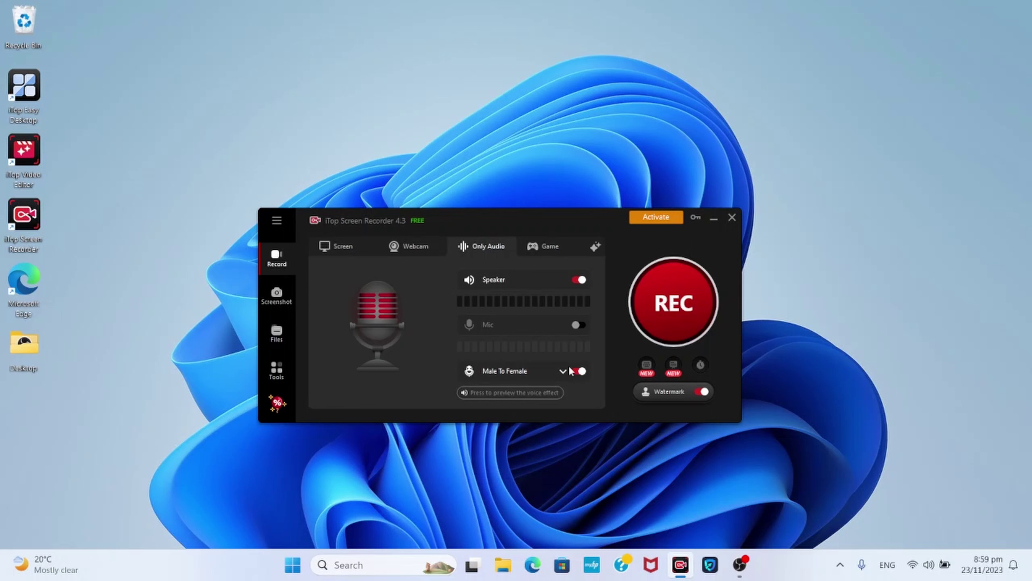
click(563, 372)
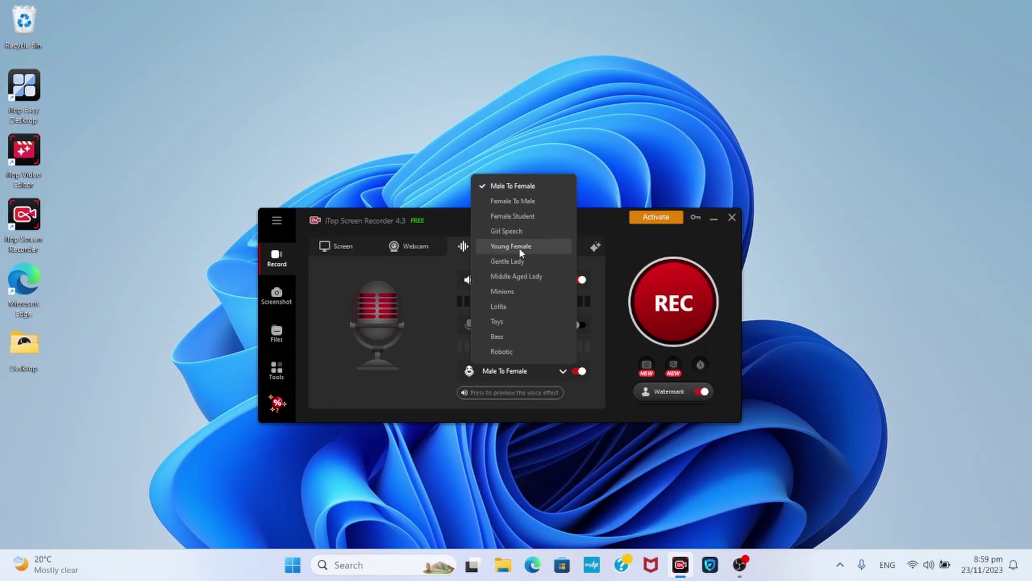
click(560, 376)
click(579, 371)
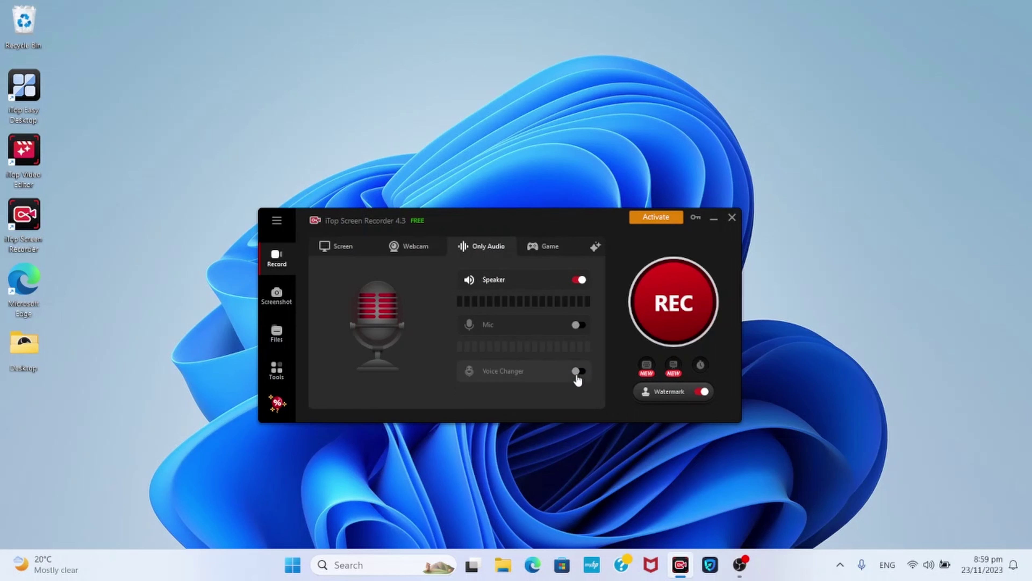
- Look over the game recording mode and the advanced recording options, and return to screen recording
click(540, 247)
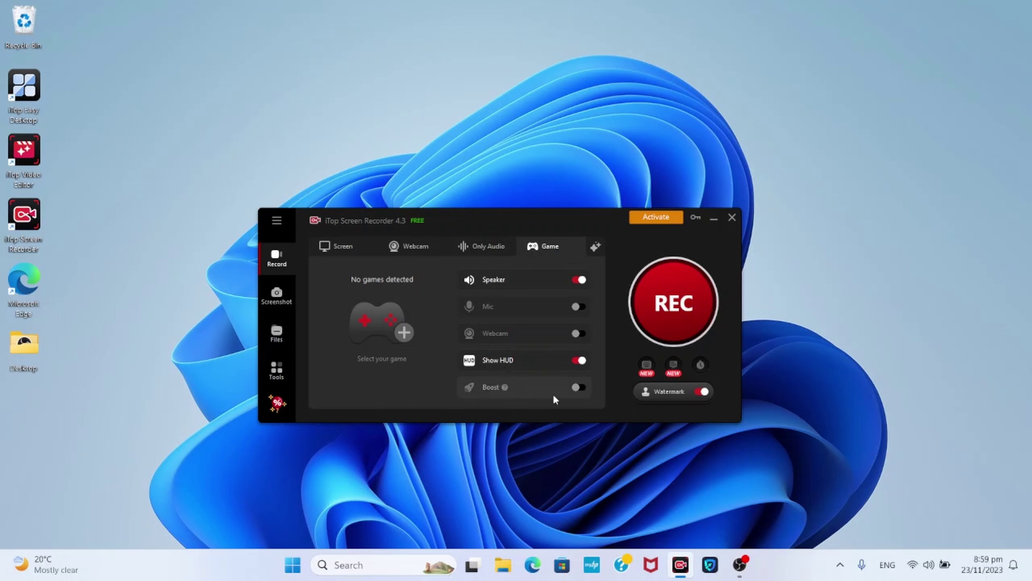
click(594, 247)
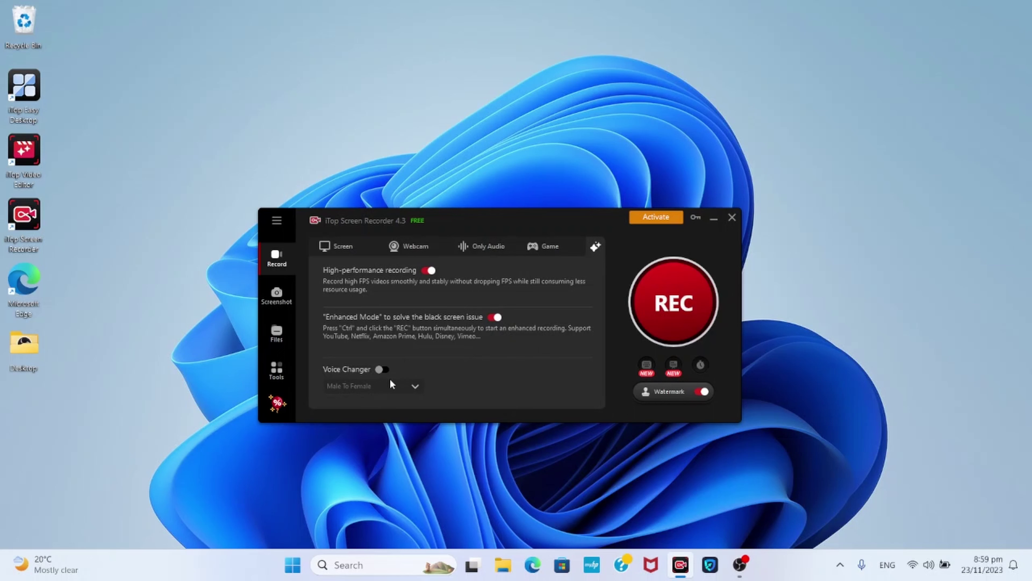
click(343, 247)
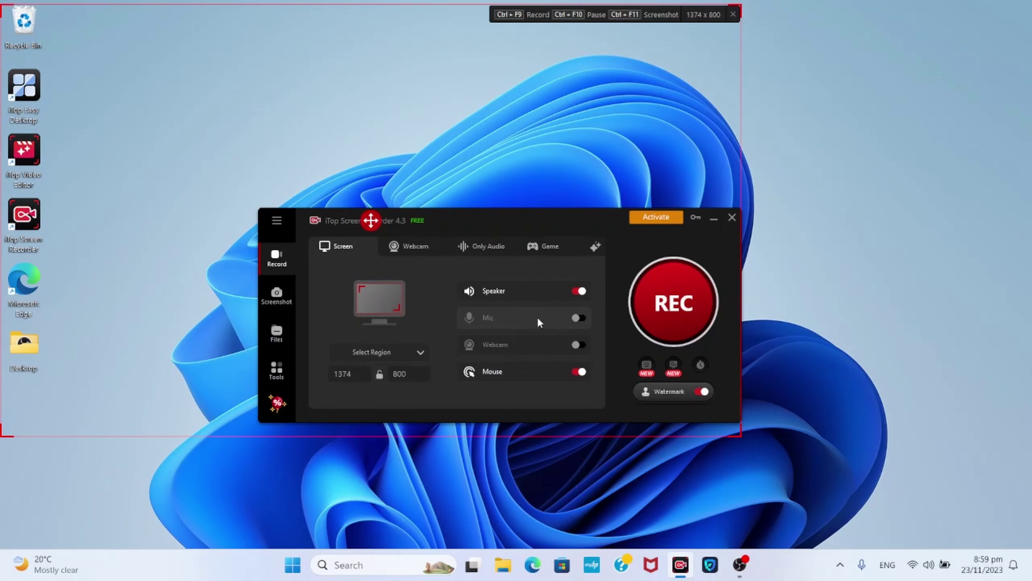
- Start recording the selected region and expand the drawing tools on the repositioned floating recording toolbar
click(660, 306)
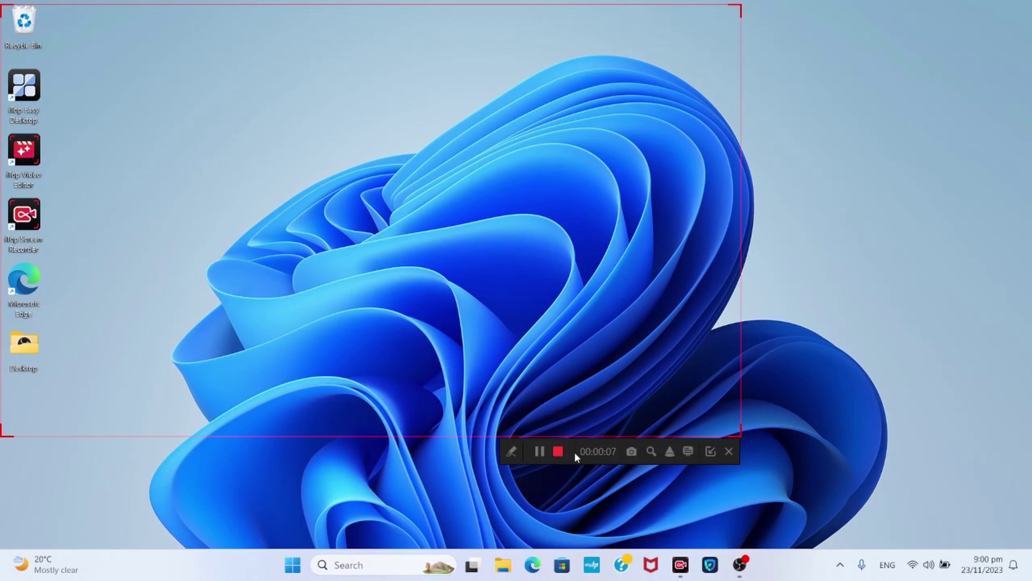
drag(574, 452, 594, 463)
drag(576, 431, 587, 453)
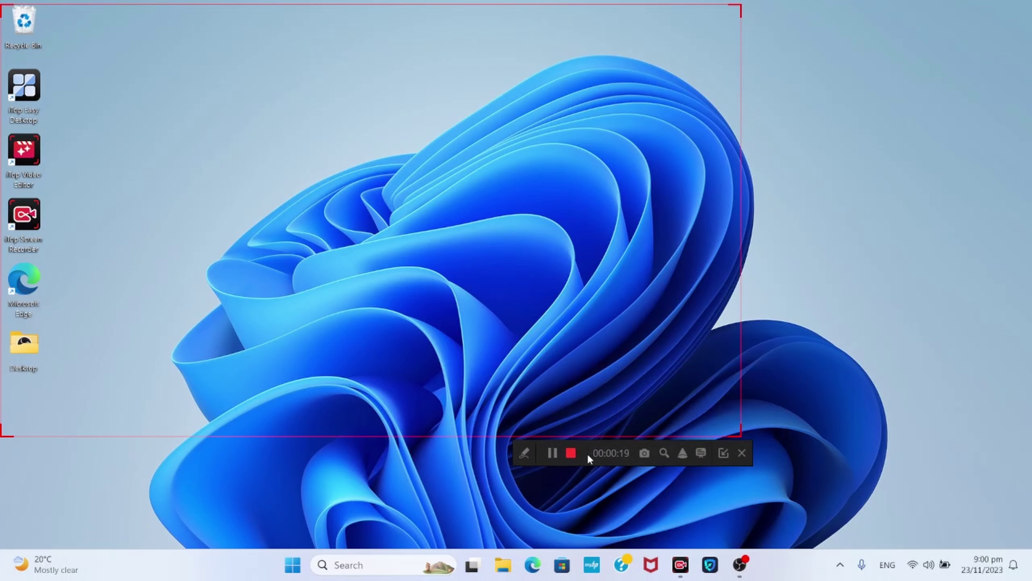
click(528, 453)
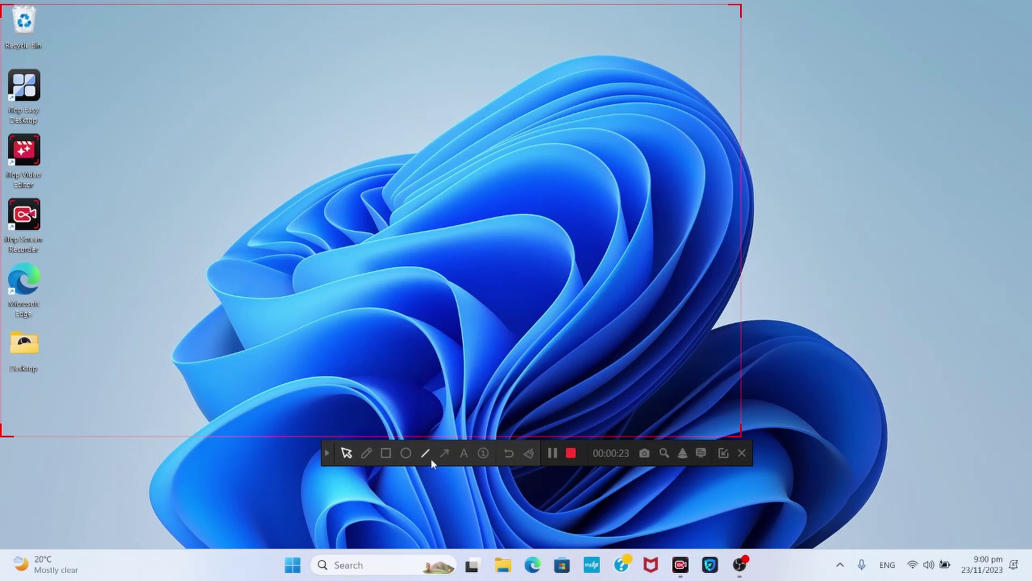
- Draw two red arrows pointing at the iTop Video Editor and iTop Screen Recorder desktop icons
click(444, 454)
drag(218, 138, 72, 149)
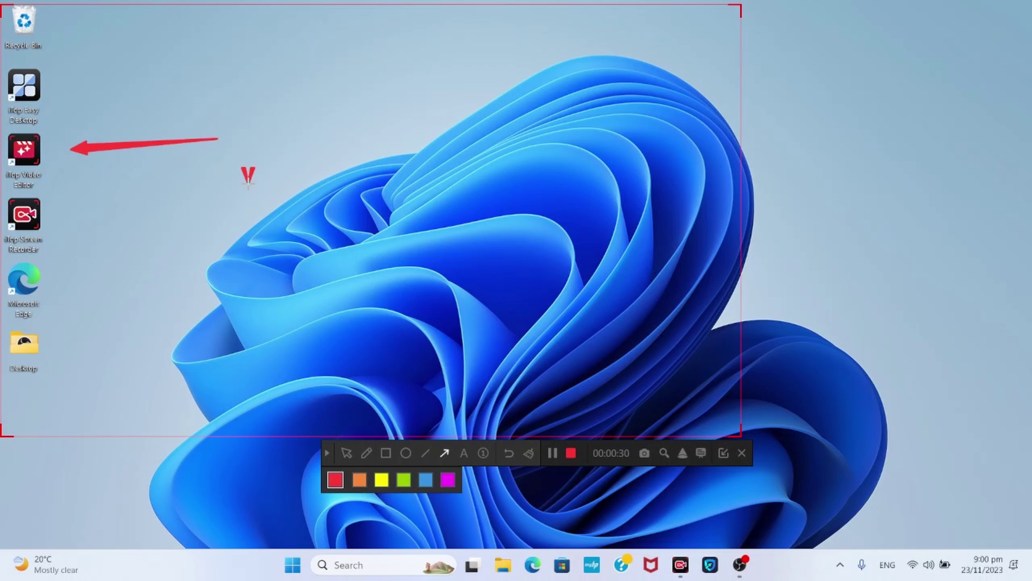
drag(248, 183, 89, 221)
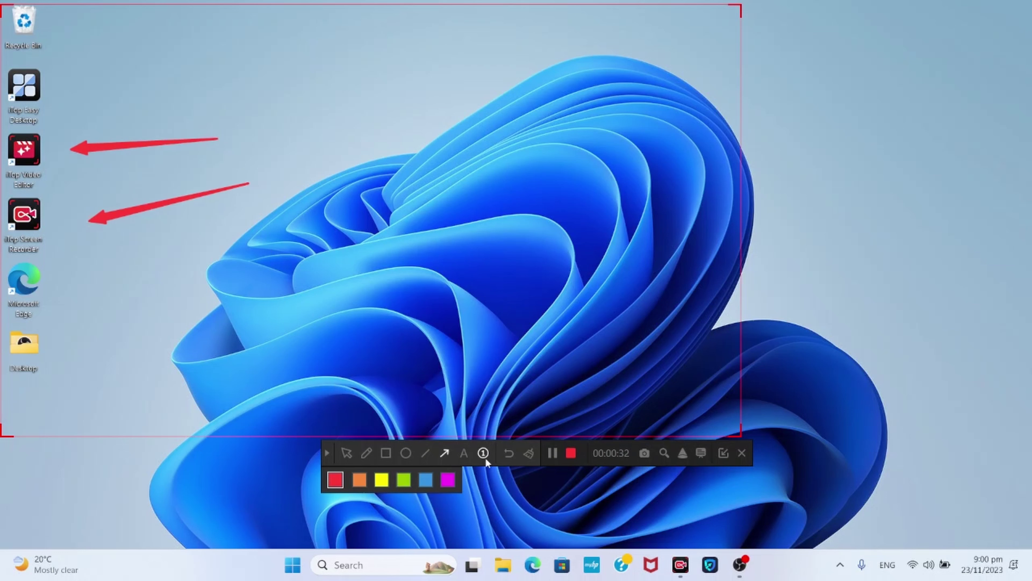
- Place three numbered markers on the desktop inside the recording region and undo all three
click(330, 292)
click(401, 197)
click(507, 179)
click(508, 458)
click(509, 458)
click(510, 456)
- Add the red text annotation "rhedhgtjts" near the upper middle of the recording region
click(463, 453)
click(313, 137)
text(rhedhgtjts)
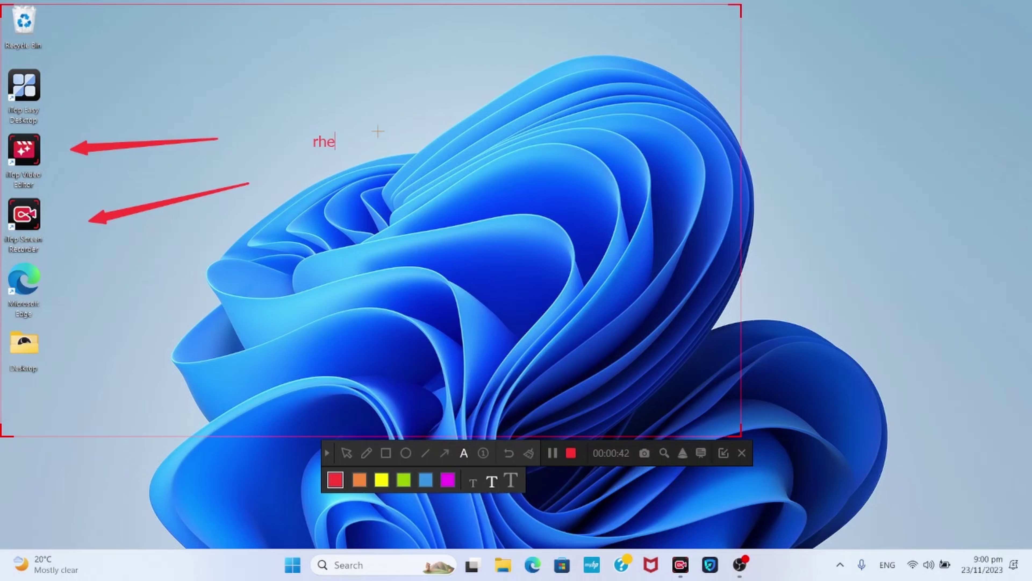
- Draw a red ellipse over the middle of the wallpaper and a red rectangle between it and the text annotation
click(405, 453)
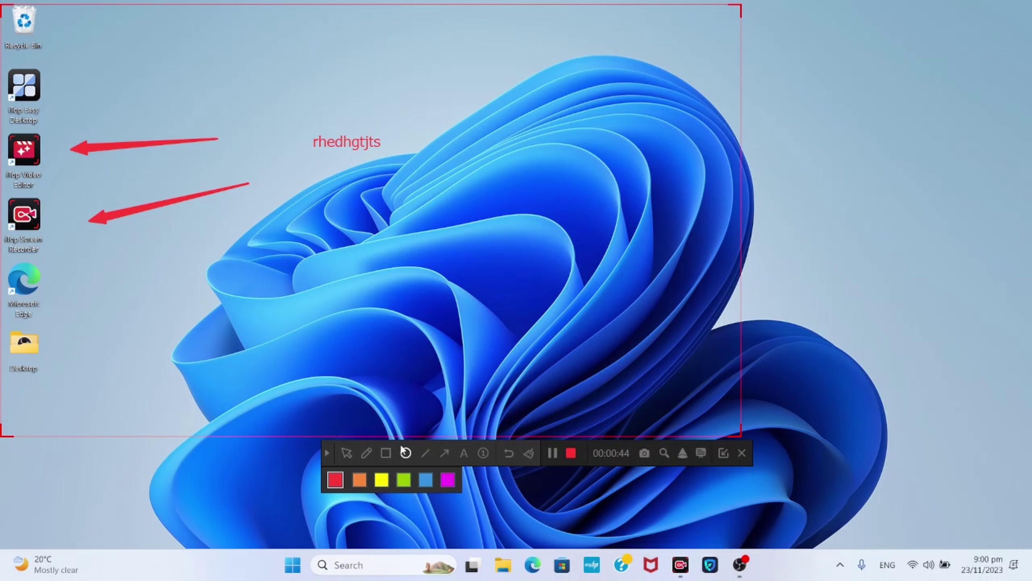
drag(309, 252, 494, 352)
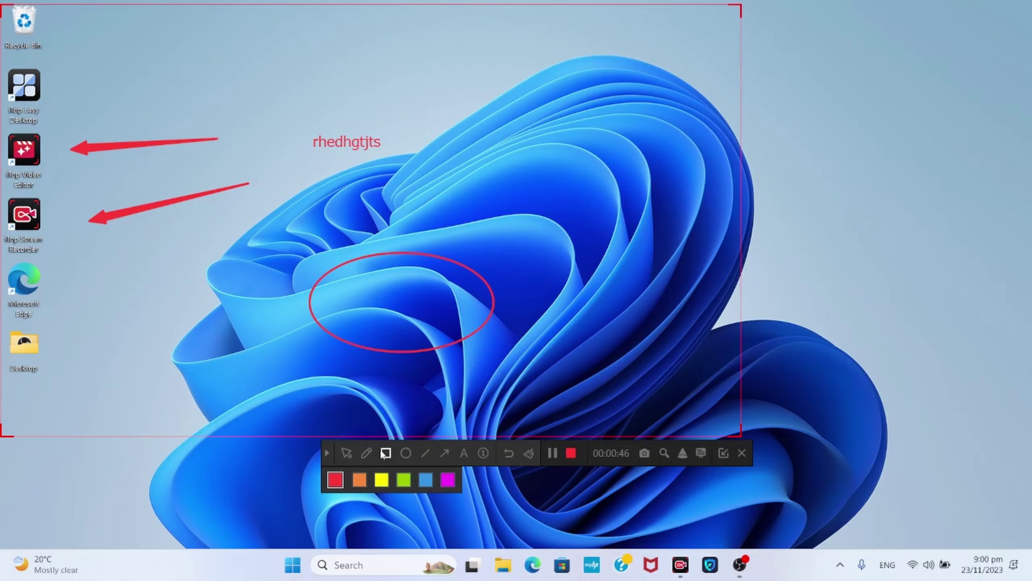
drag(287, 174, 567, 253)
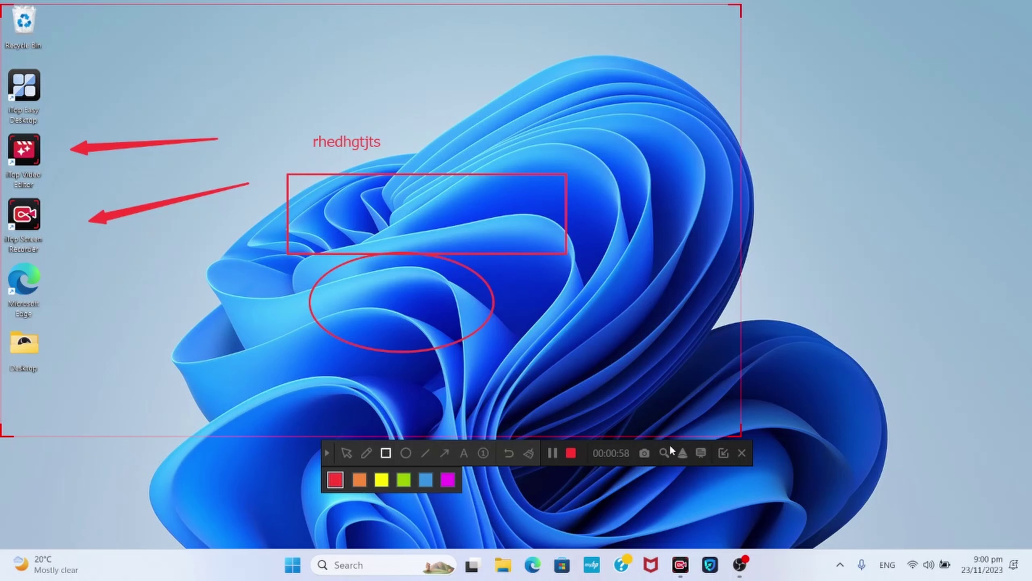
- Try the spotlight effect over the annotated desktop and turn it off again
click(687, 455)
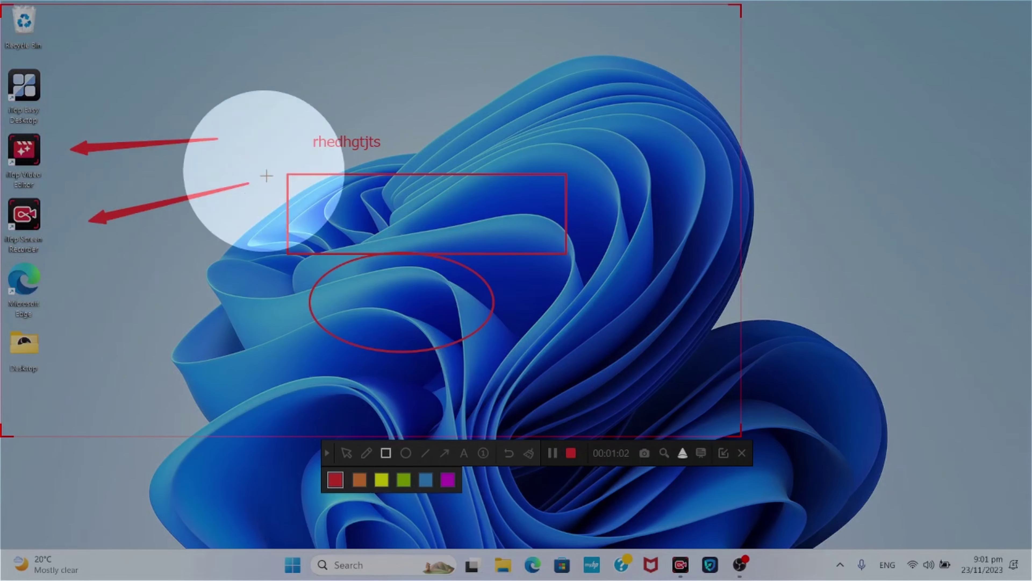
key(Escape)
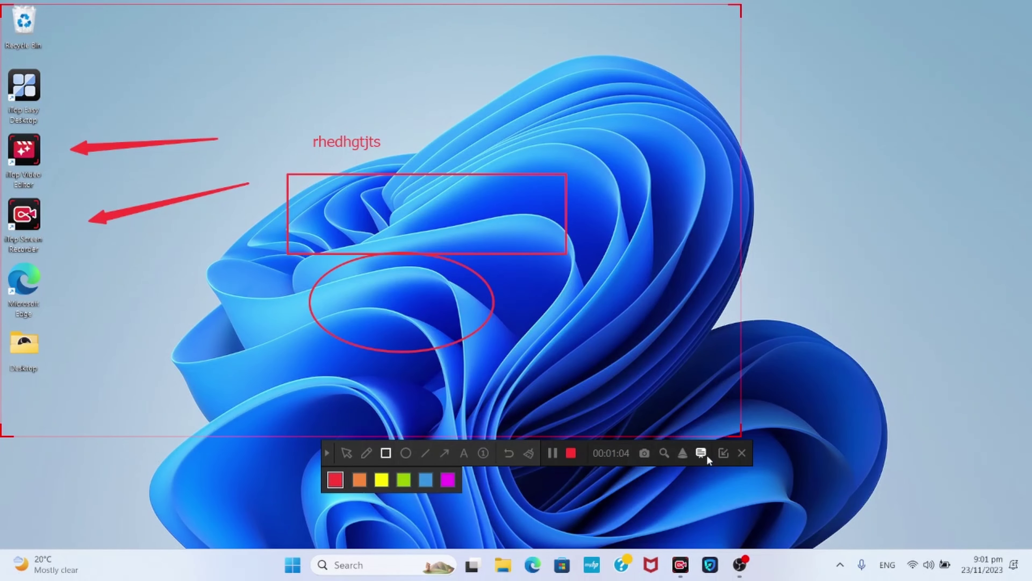
click(707, 455)
- Stop the recording and dismiss the follow-up choices for the finished video
click(571, 454)
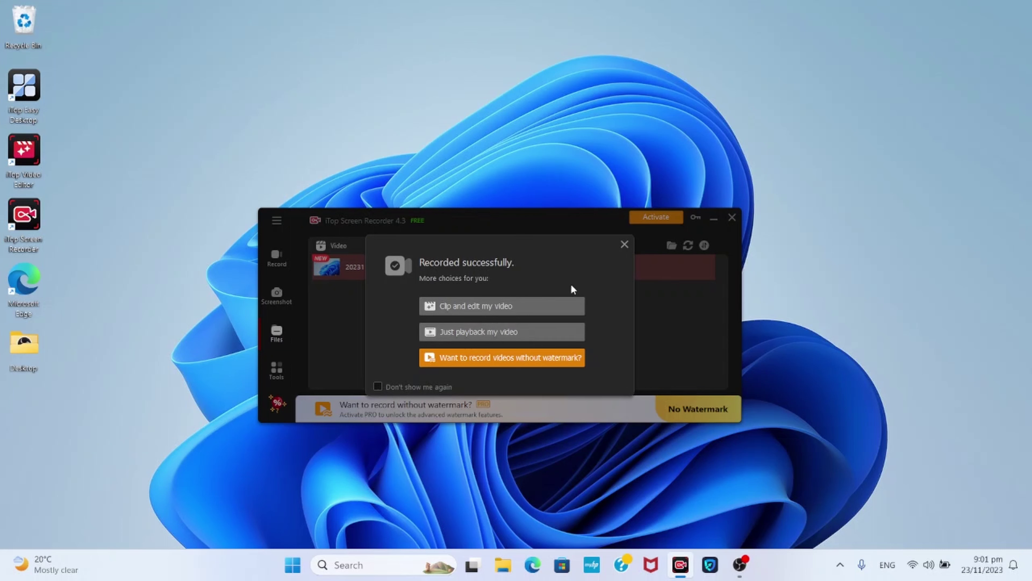
click(618, 250)
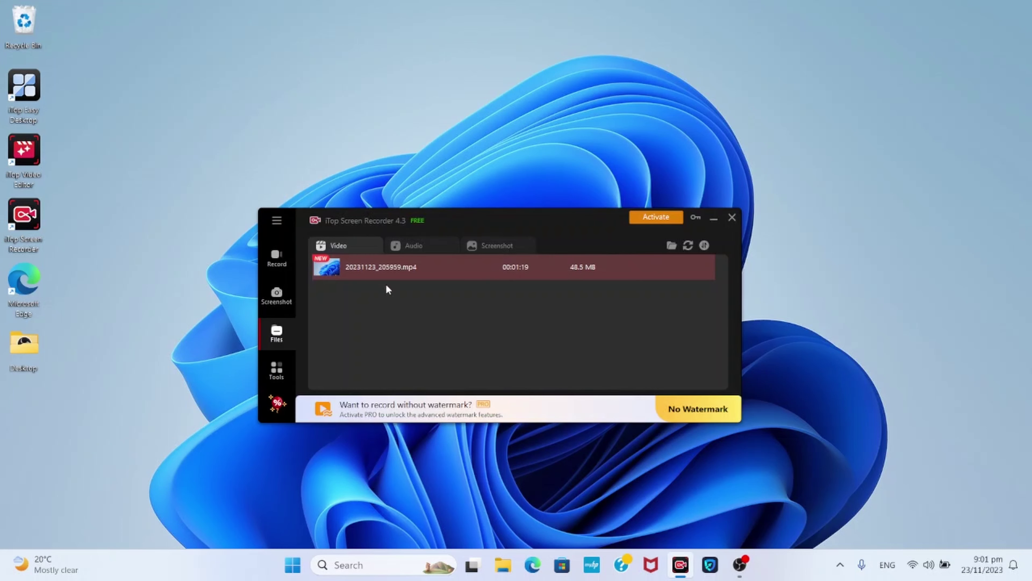
- Play back the recording 20231123_205959.mp4 from the file list and close the media player
mouse_move(623, 275)
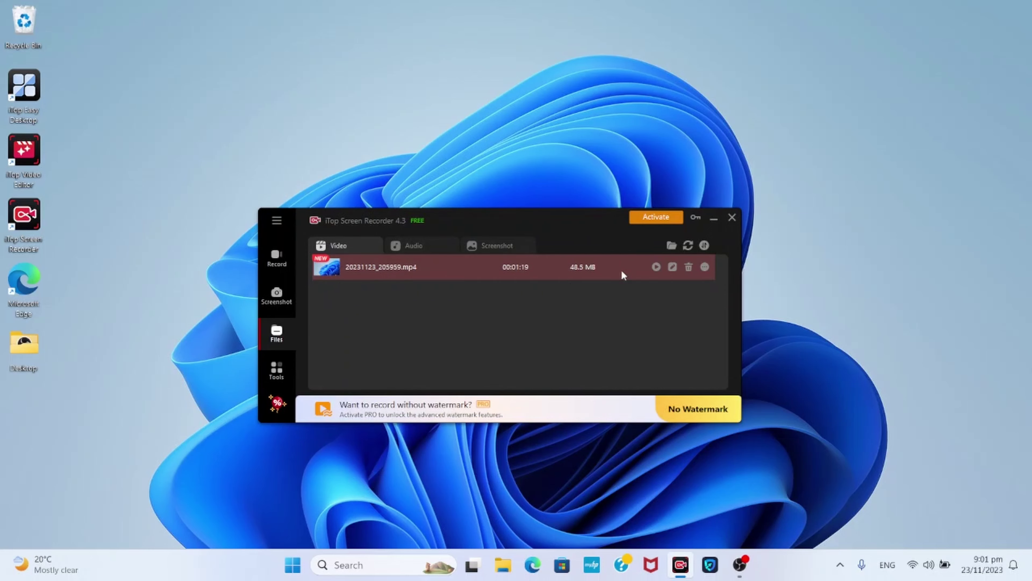
click(657, 268)
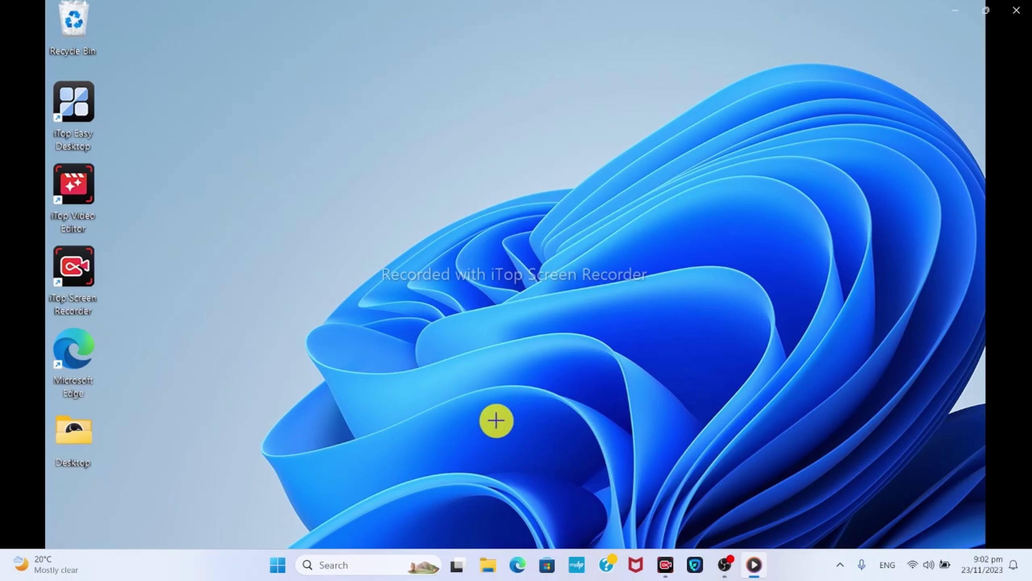
mouse_move(524, 107)
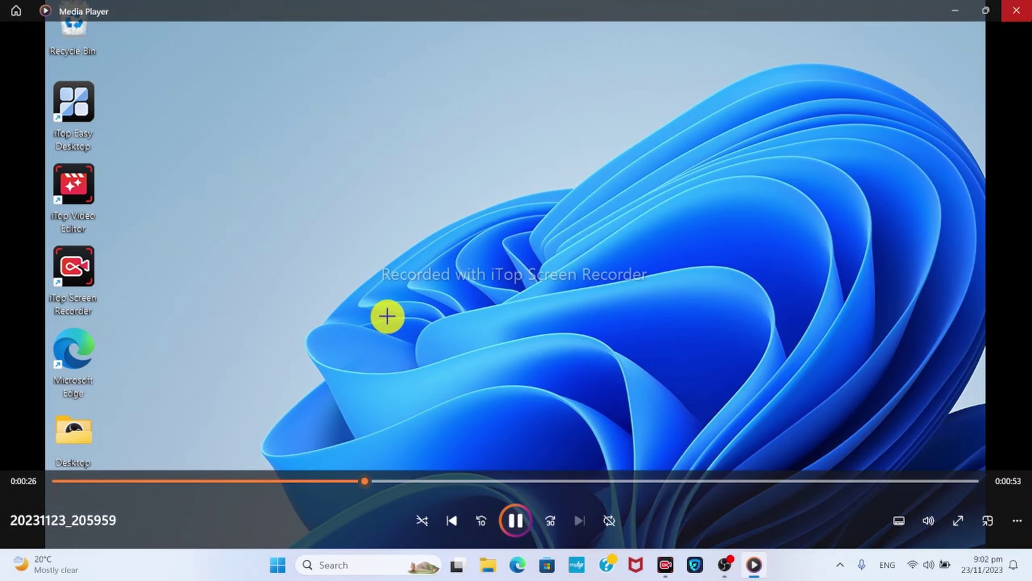
click(1019, 15)
- Open the recording in the Quick Editor, trim its start to about 00:00:16.768 and apply the Classic filter
mouse_move(621, 290)
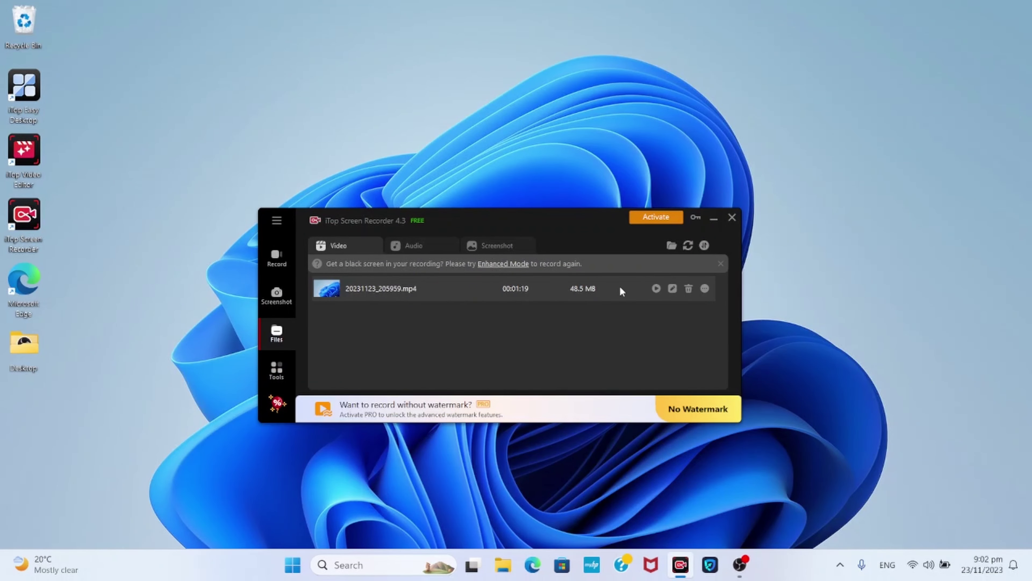
click(672, 289)
click(671, 290)
click(689, 306)
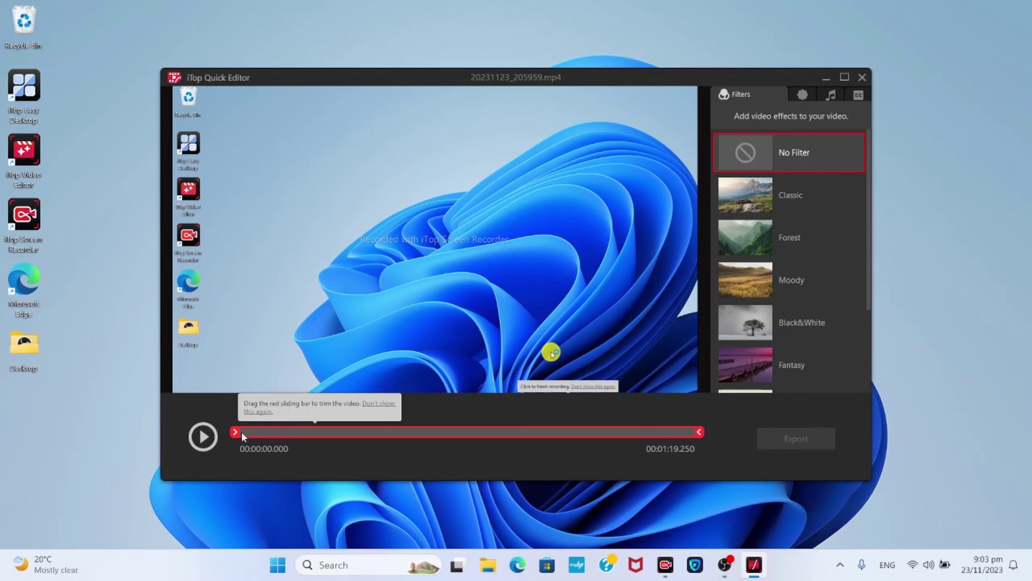
drag(239, 431, 331, 432)
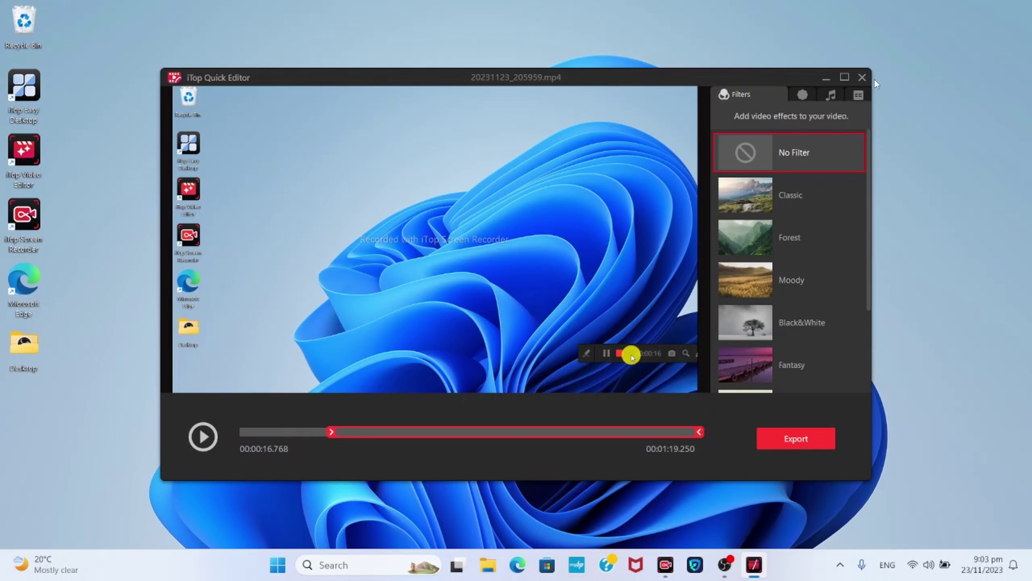
click(826, 206)
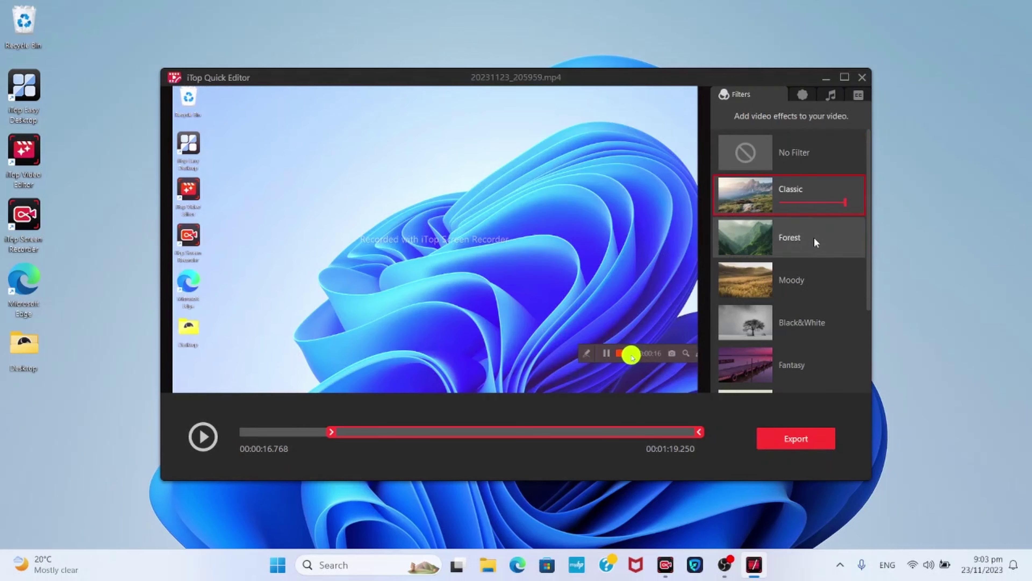
- Look over the sticker, background music and subtitle options in the Quick Editor
click(803, 96)
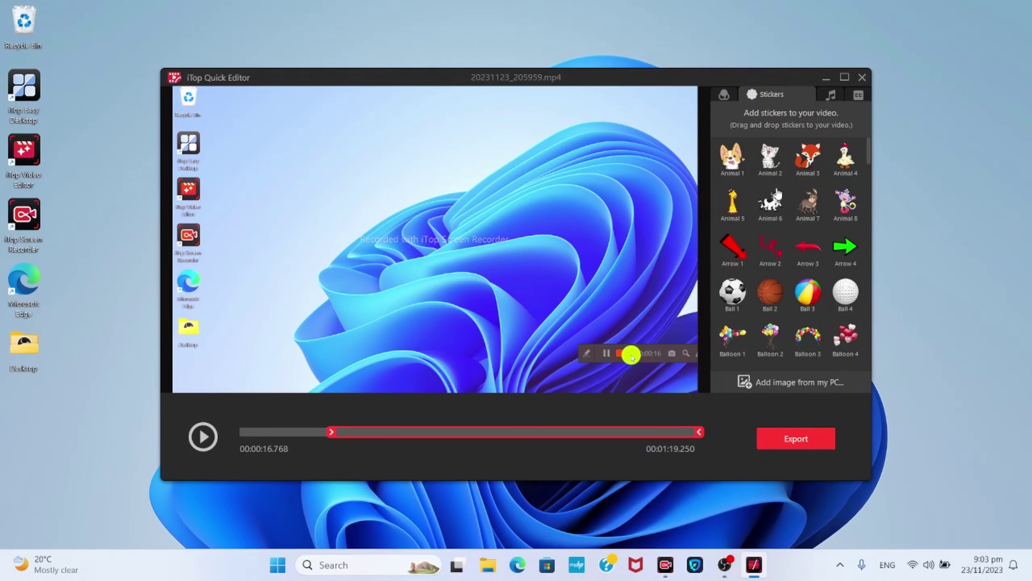
click(831, 95)
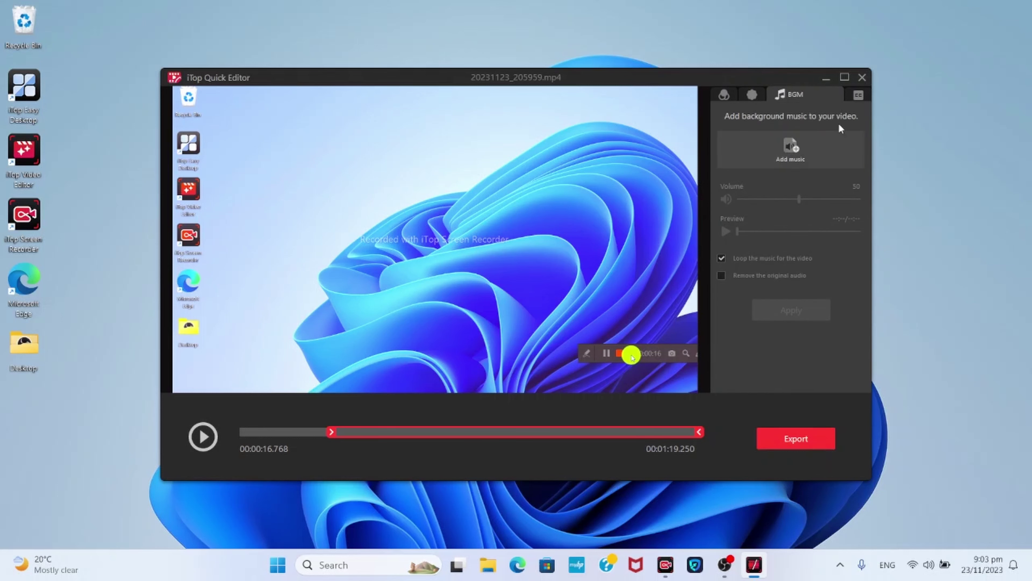
click(859, 96)
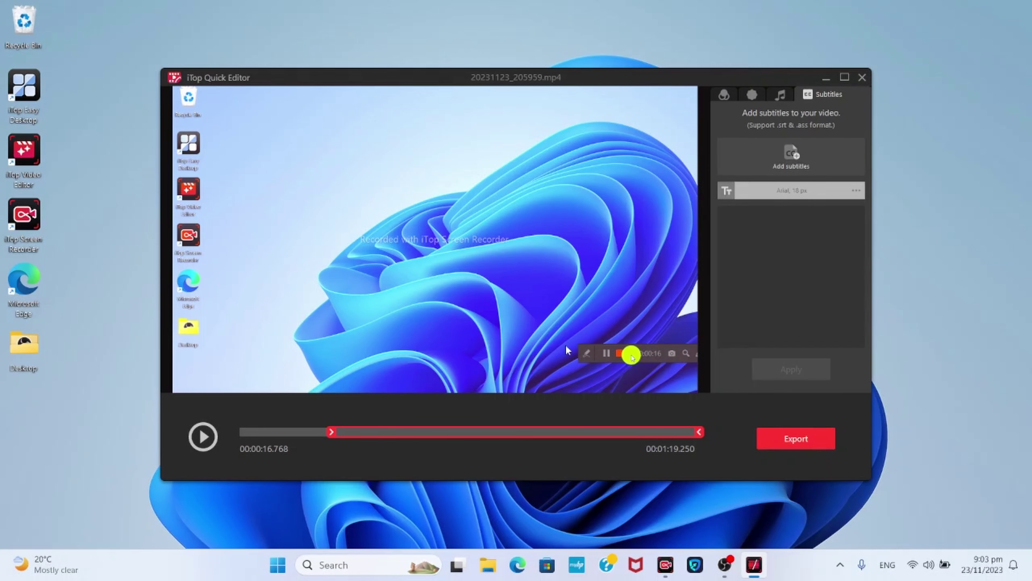
- Trim the video's end to about 00:01:10.631 and export it to the desktop as test
drag(694, 432, 651, 433)
click(794, 441)
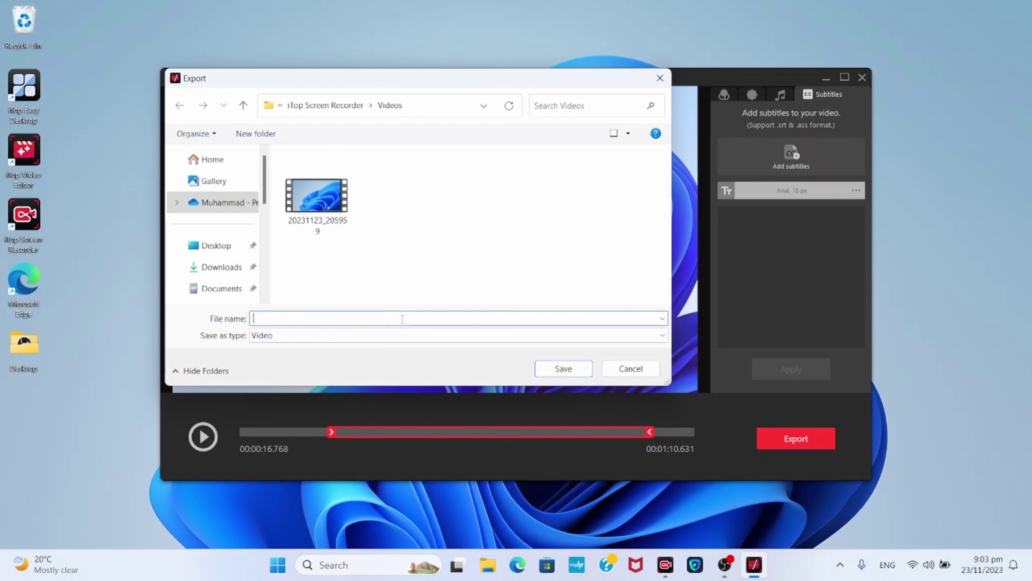
text(test)
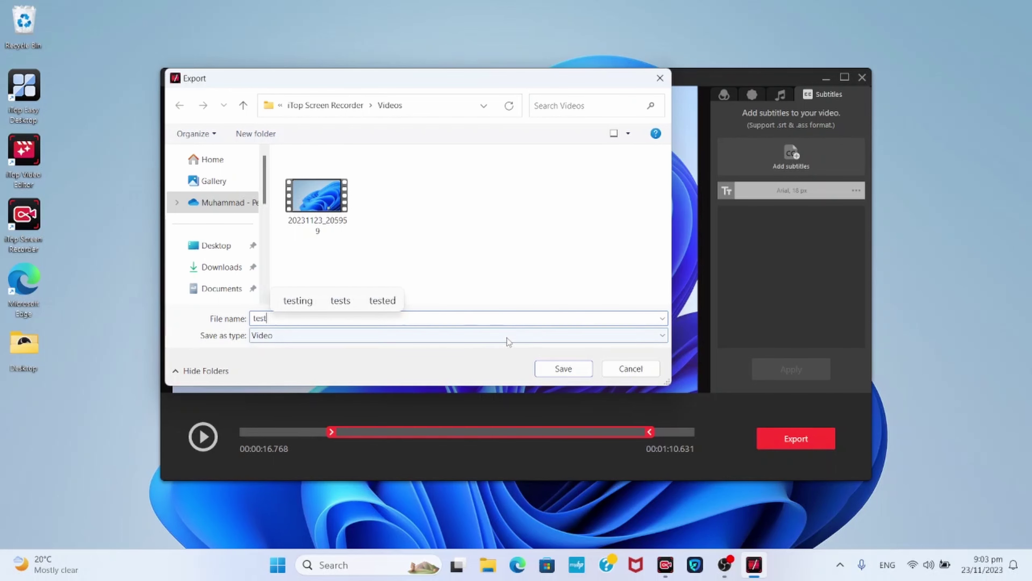
key(Return)
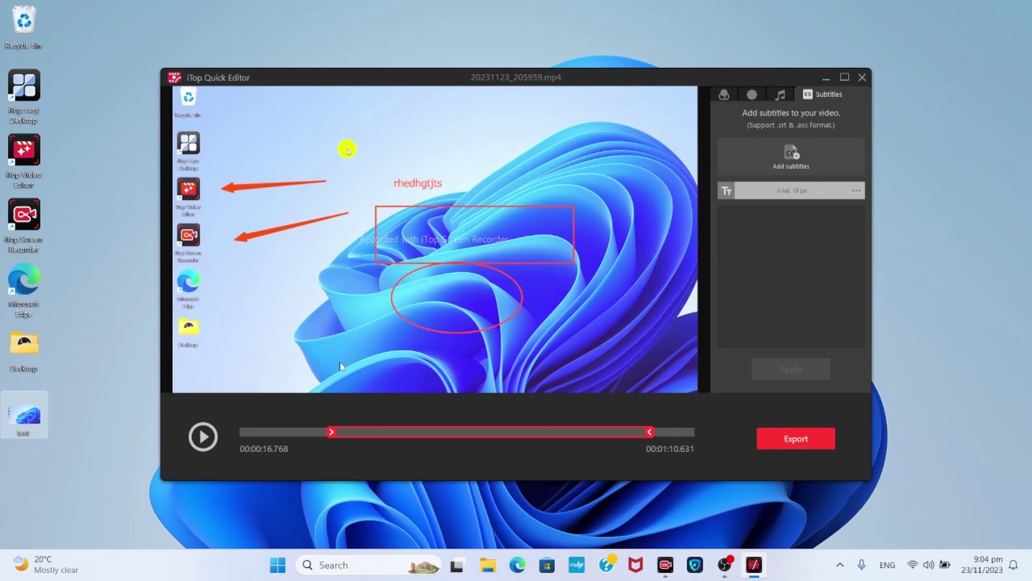
- Play the exported test video from the desktop, skip through several points to check it, and close the player
right_click(28, 423)
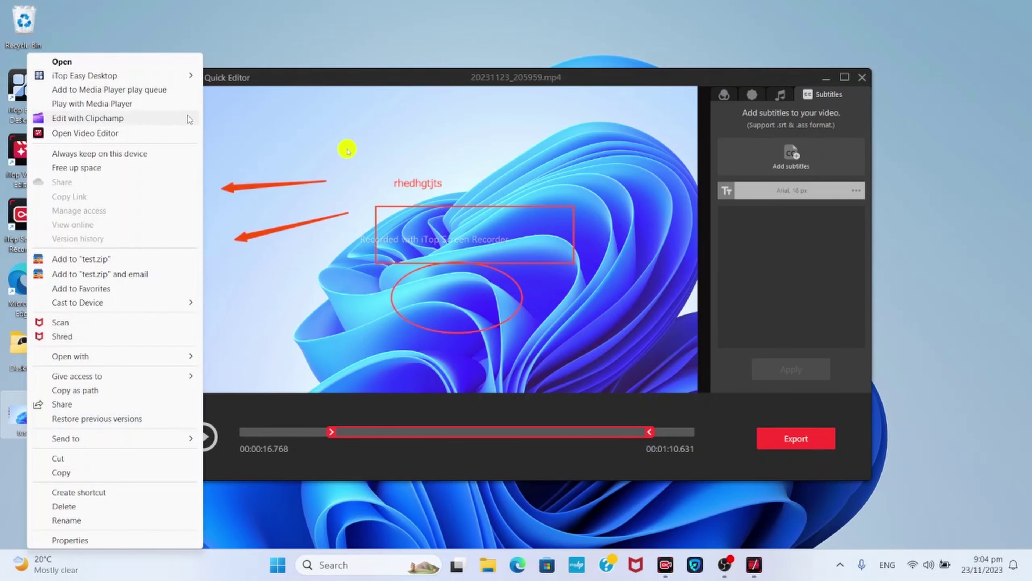
click(130, 62)
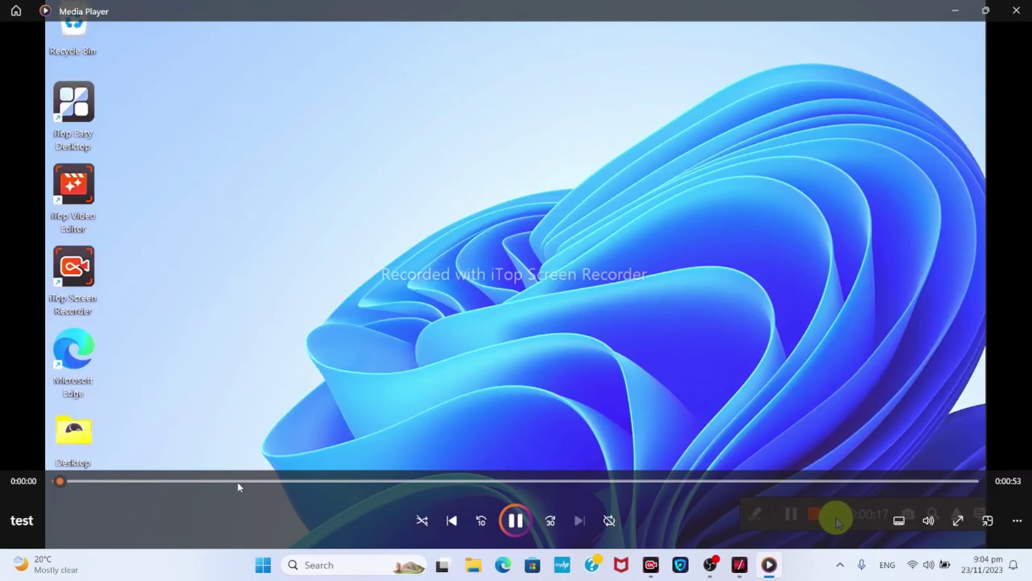
click(238, 481)
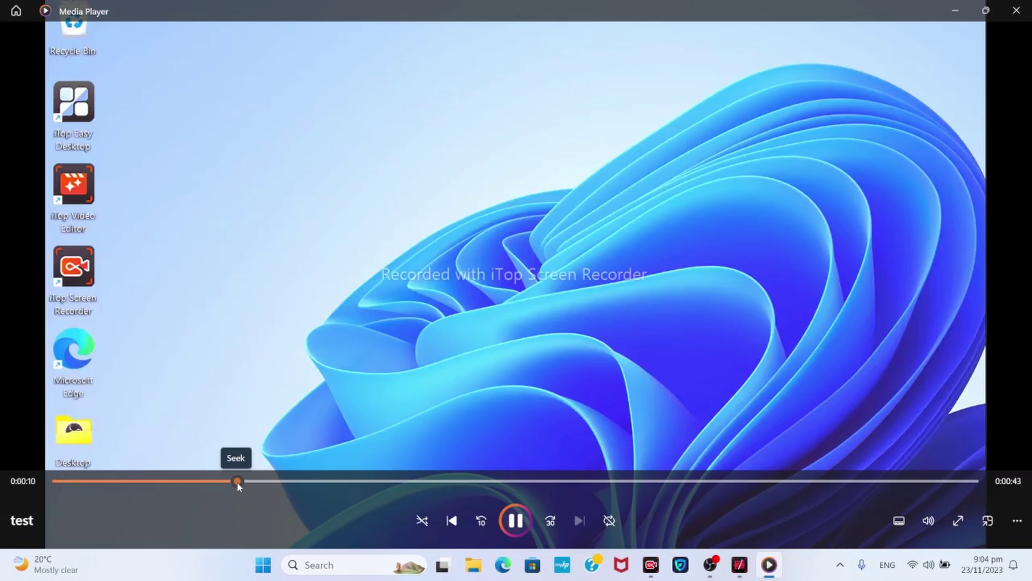
click(345, 481)
click(428, 481)
click(513, 481)
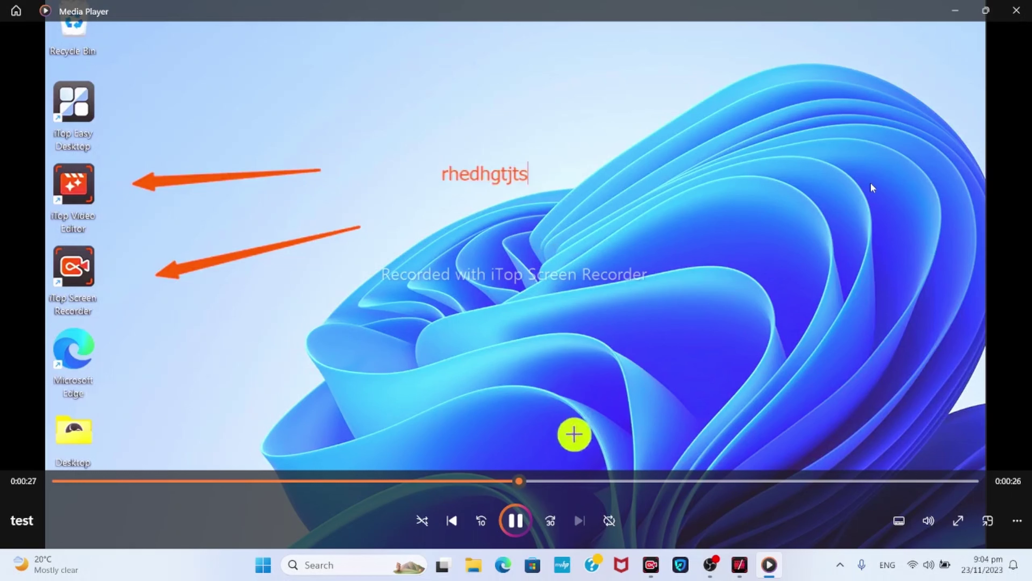
click(1011, 11)
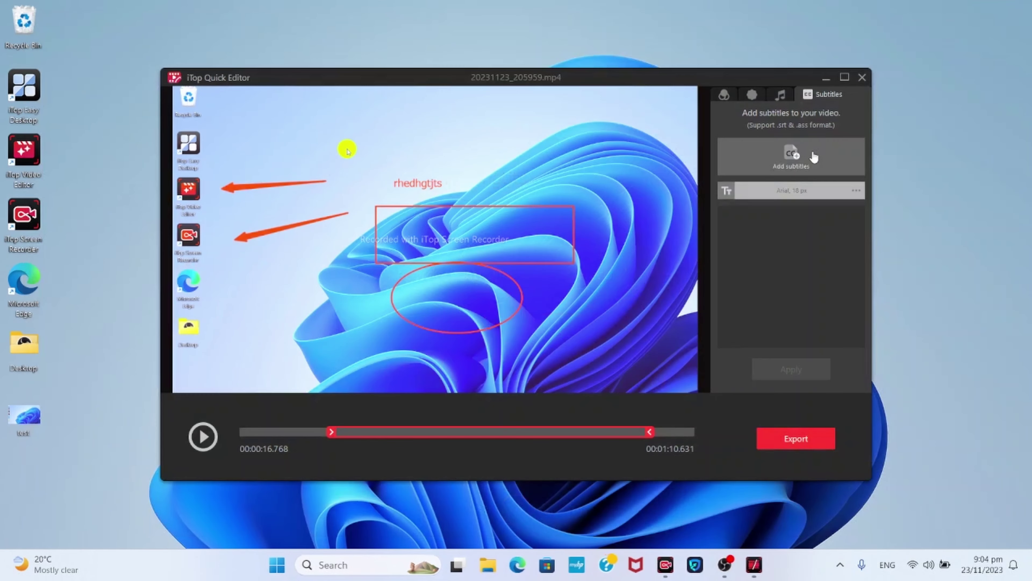
- Close the Quick Editor and open the recording 20231123_205959.mp4 in the Advanced Editor
click(862, 78)
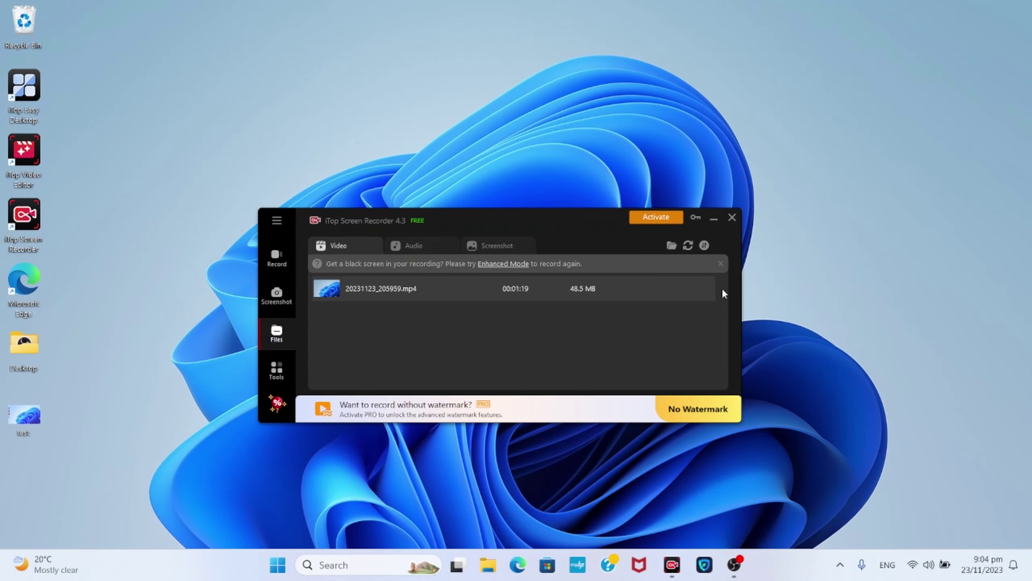
click(674, 290)
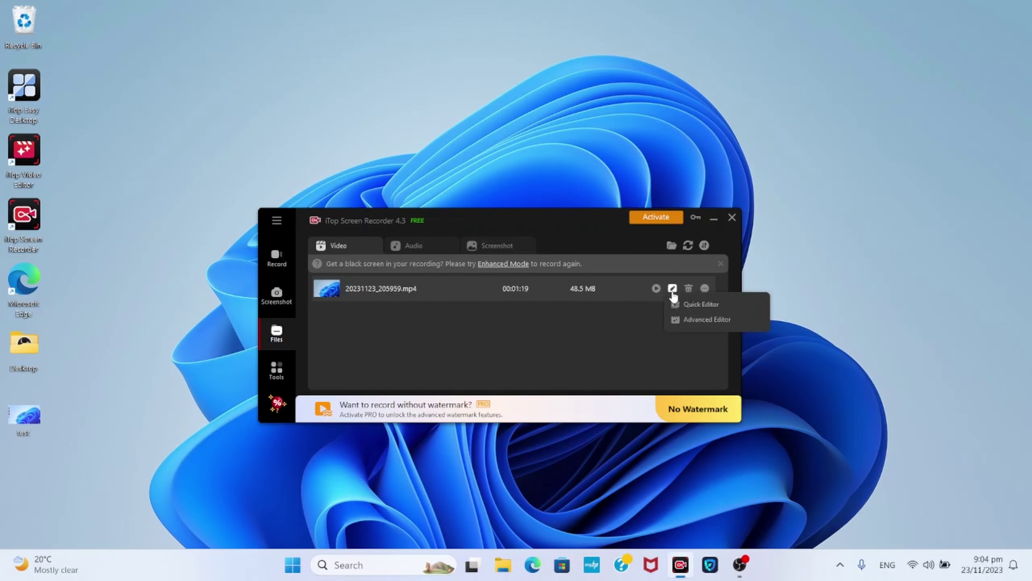
mouse_move(675, 290)
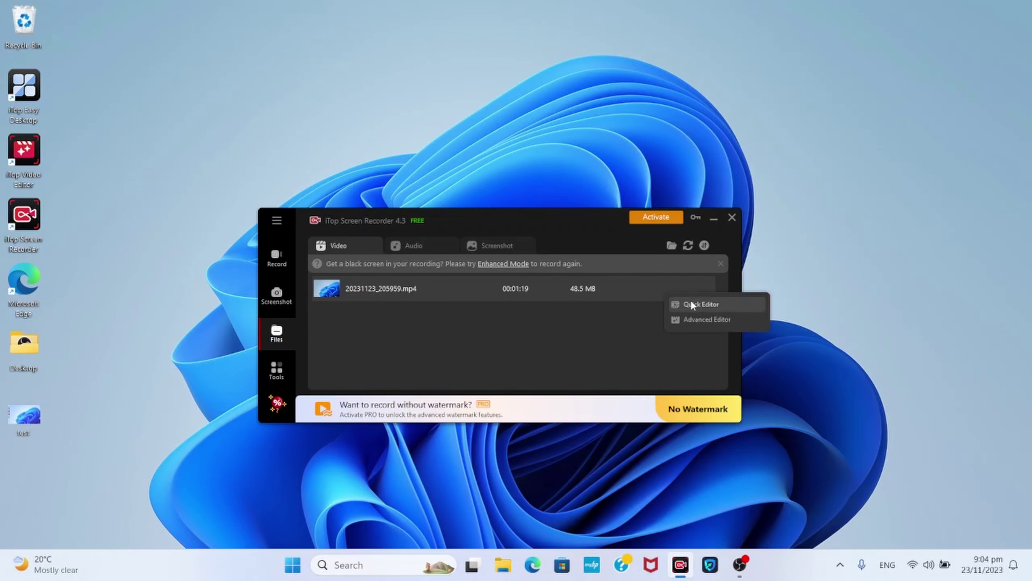
click(696, 319)
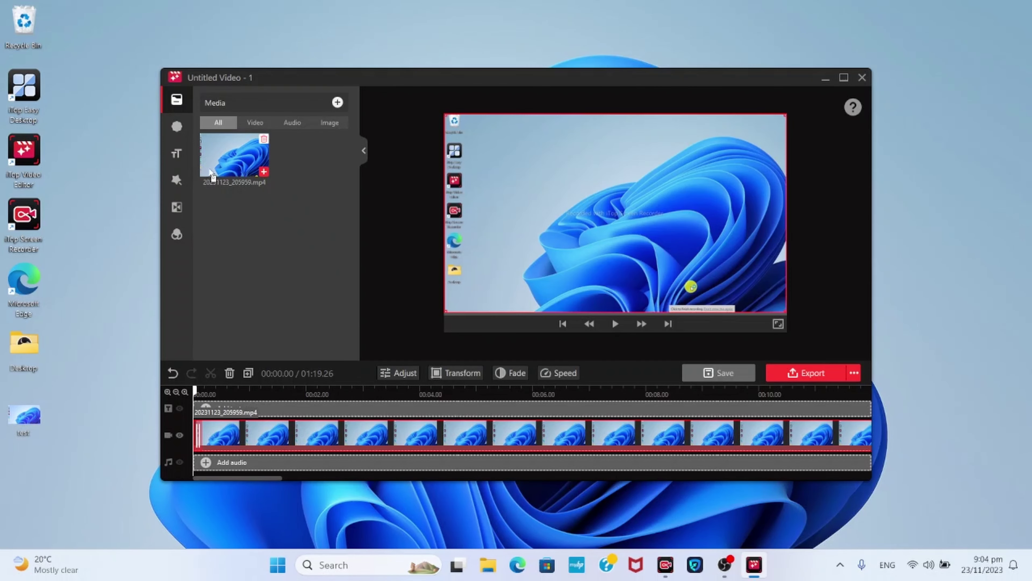
- Look over the Advanced Editor's media, sticker, text and effects libraries, and close the editor
click(337, 102)
click(176, 128)
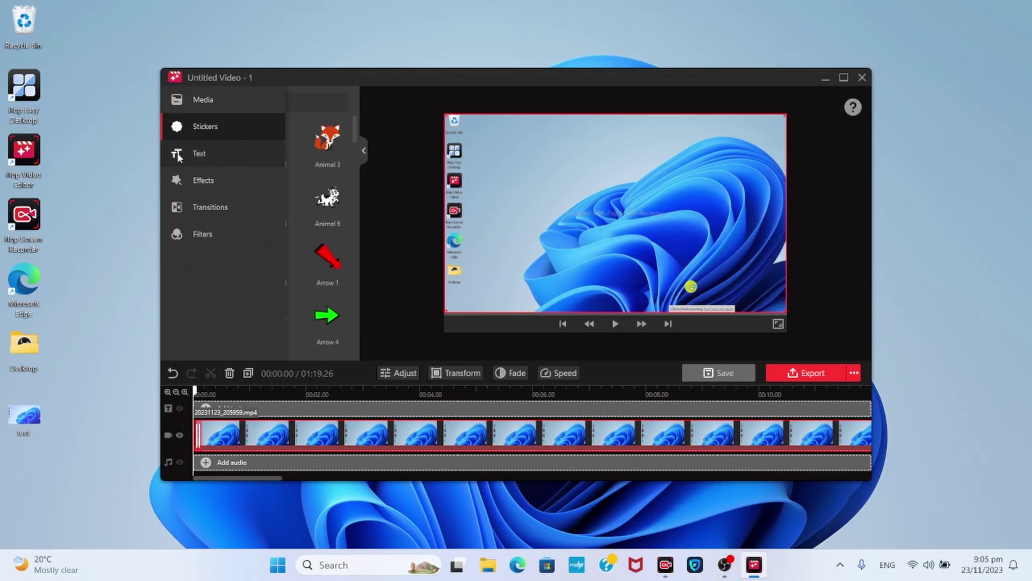
click(179, 156)
click(176, 184)
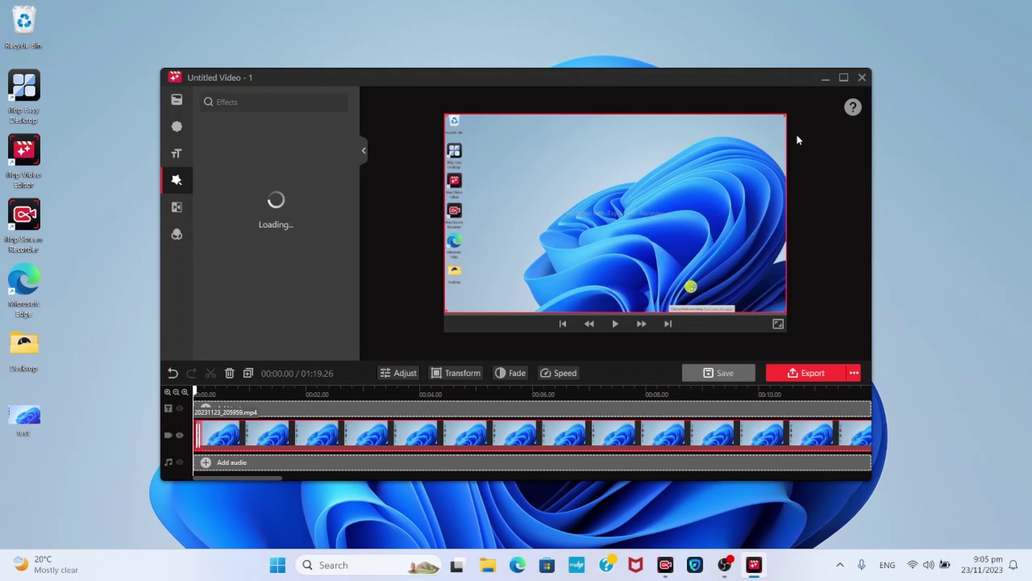
click(862, 77)
click(462, 318)
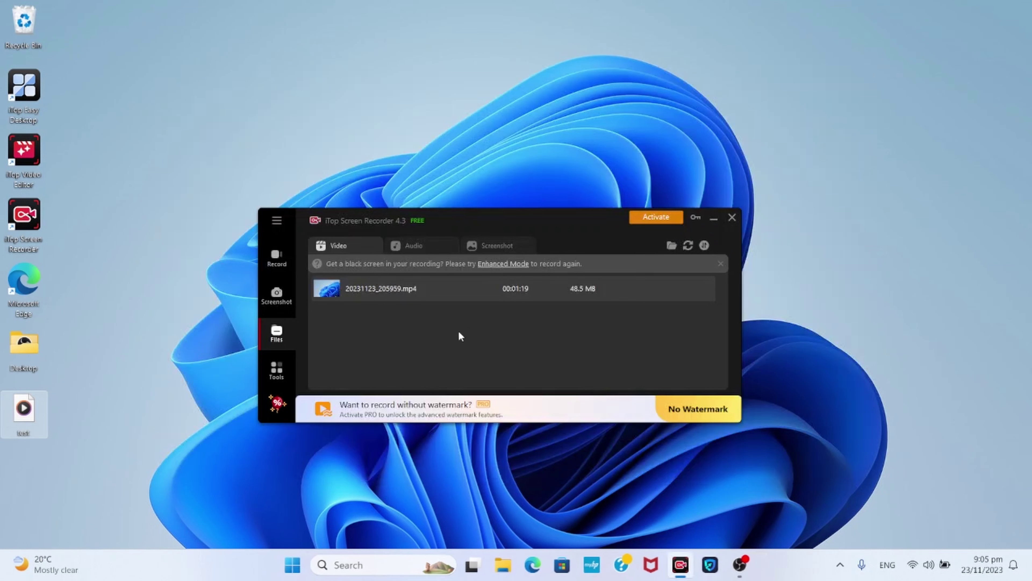
- Check the audio, screenshot and video file lists, and return to the recording setup
click(418, 245)
click(472, 246)
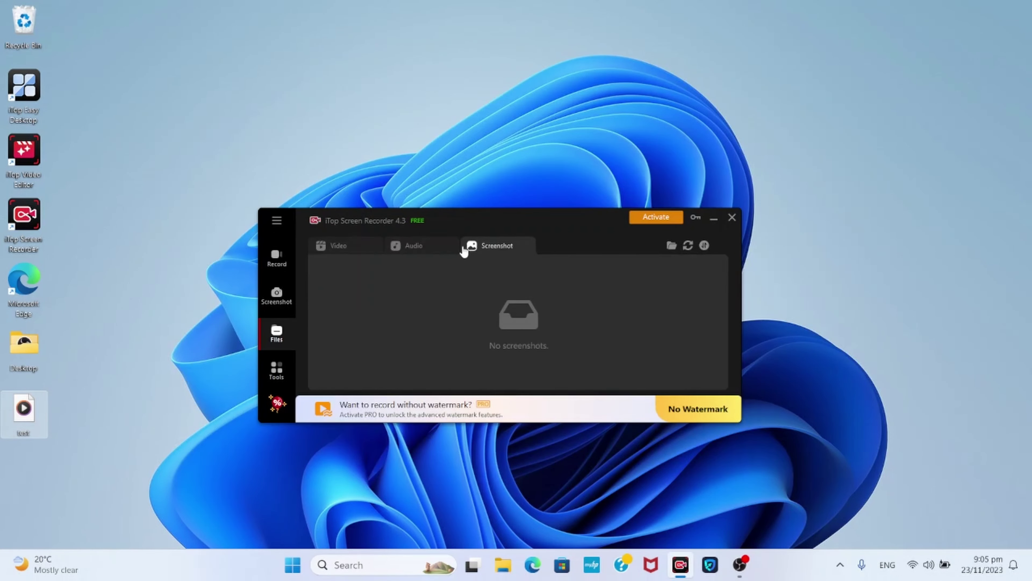
click(345, 246)
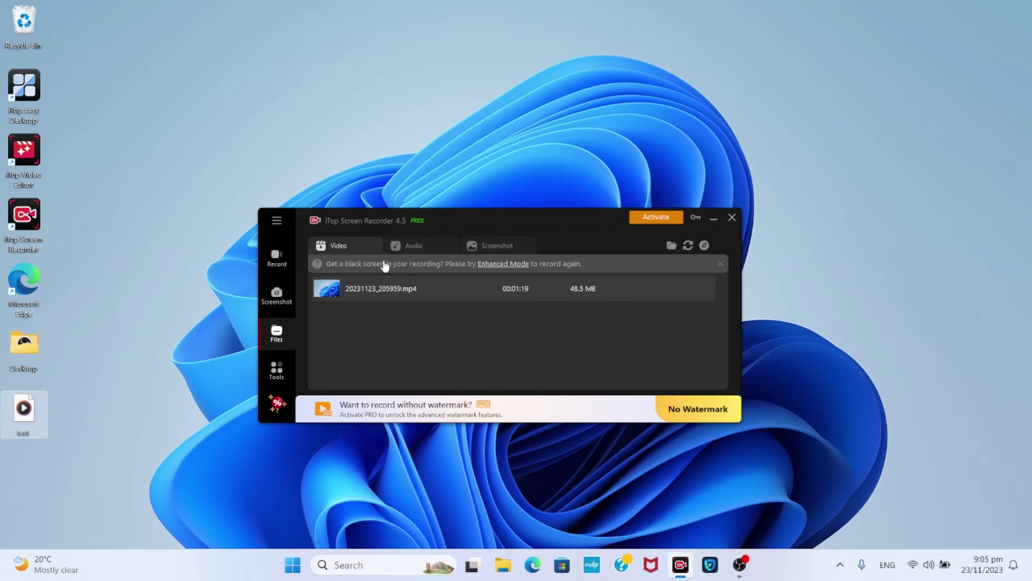
click(282, 263)
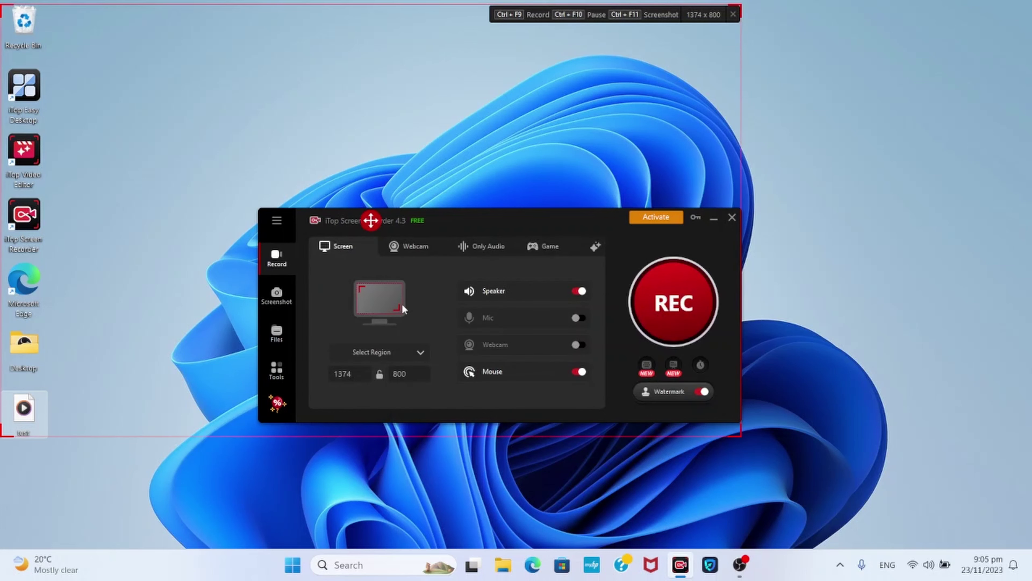